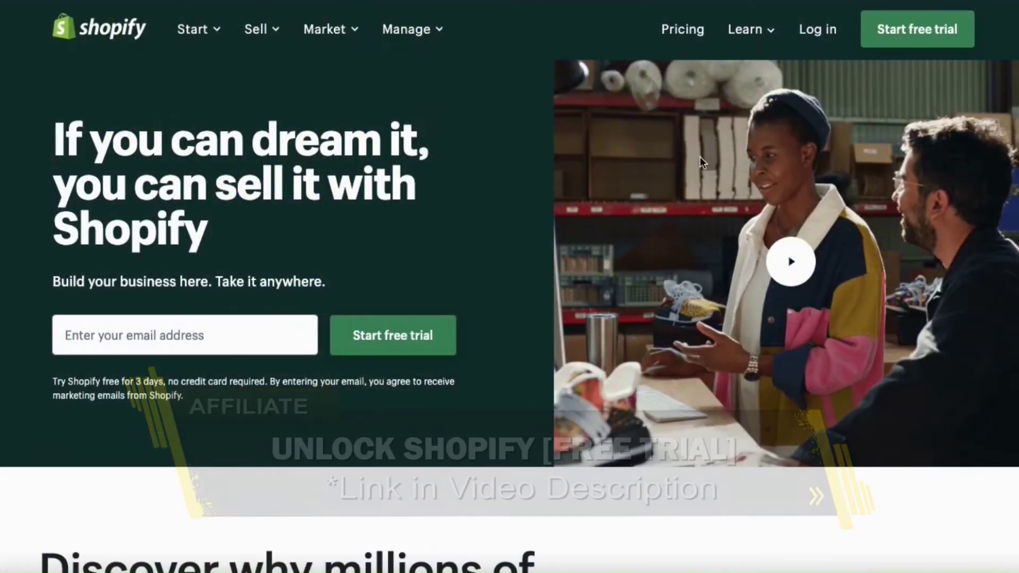
Log in to the Shopify store and open the current Dawn theme of the online store for customization.
{"action": "left_click", "coordinate": [820, 36]}
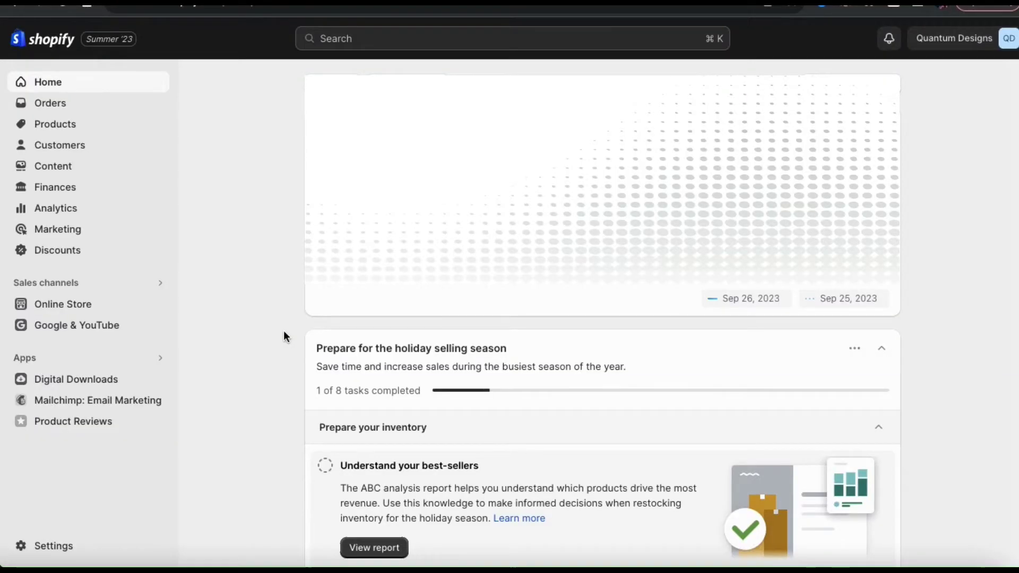
{"action": "left_click", "coordinate": [73, 312]}
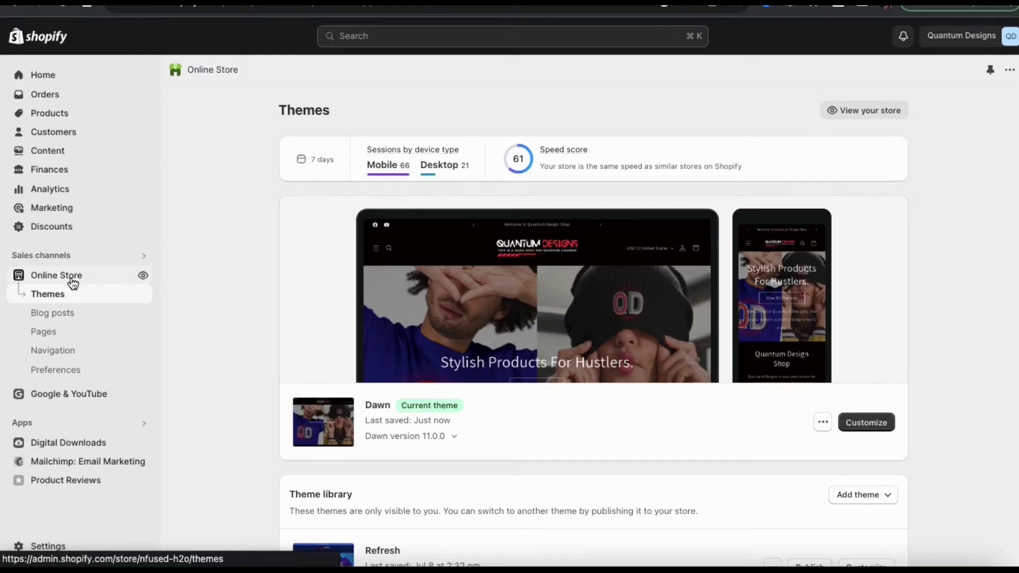
{"action": "left_click", "coordinate": [870, 428]}
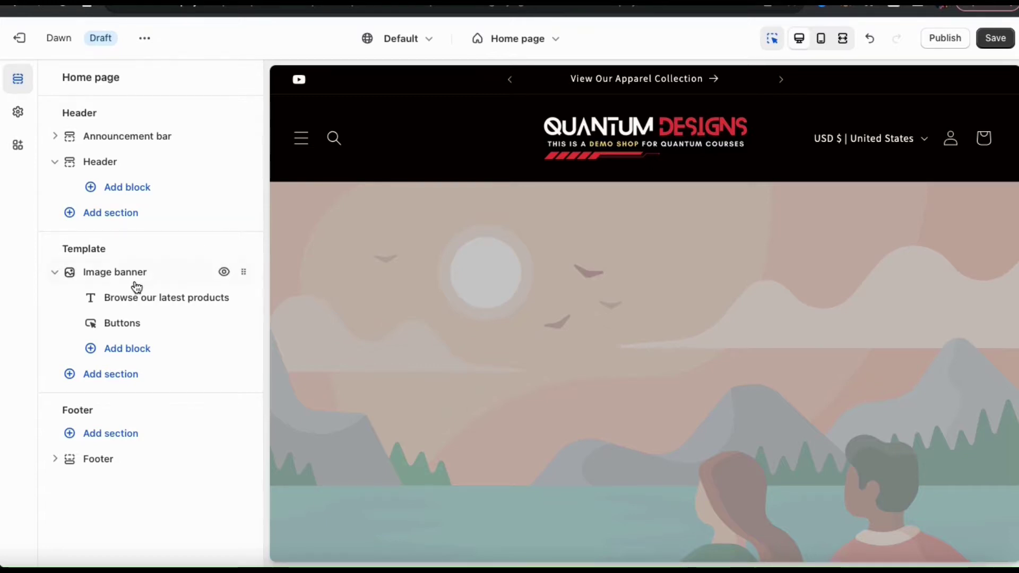
Upload 6.png and use it as the first image of the home page's image banner.
{"action": "mouse_move", "coordinate": [136, 280]}
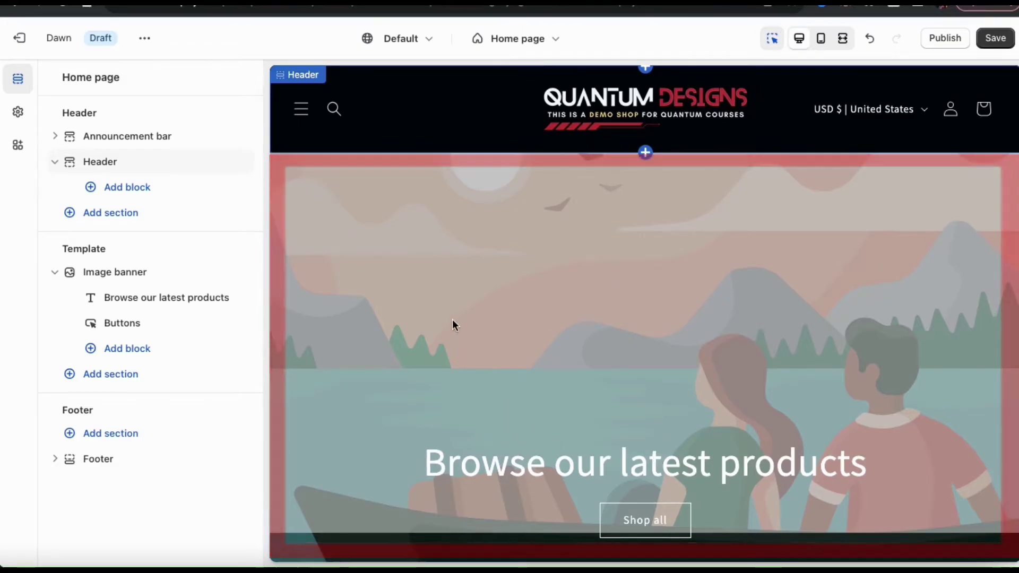
{"action": "left_click", "coordinate": [126, 284]}
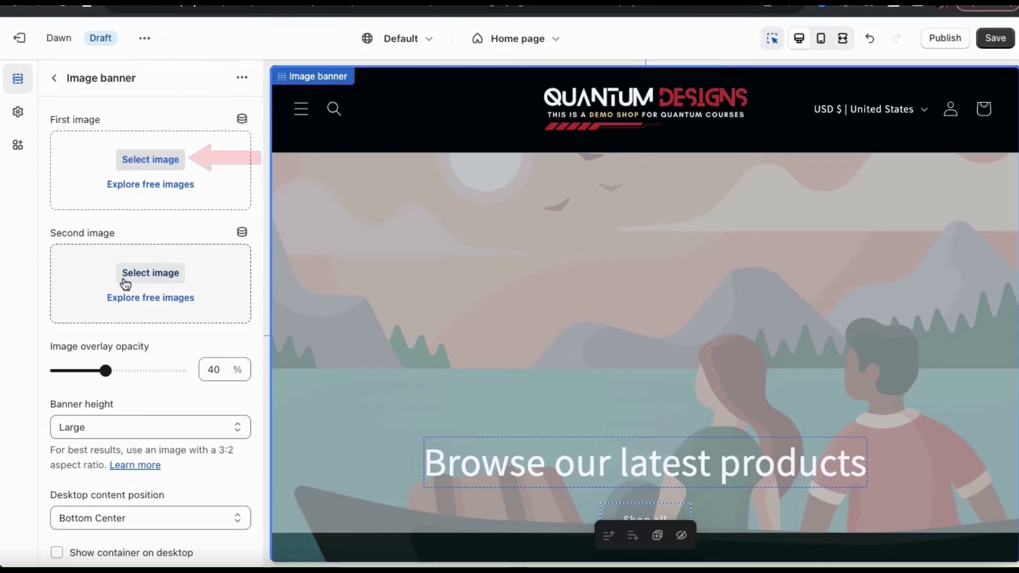
{"action": "left_click", "coordinate": [153, 167]}
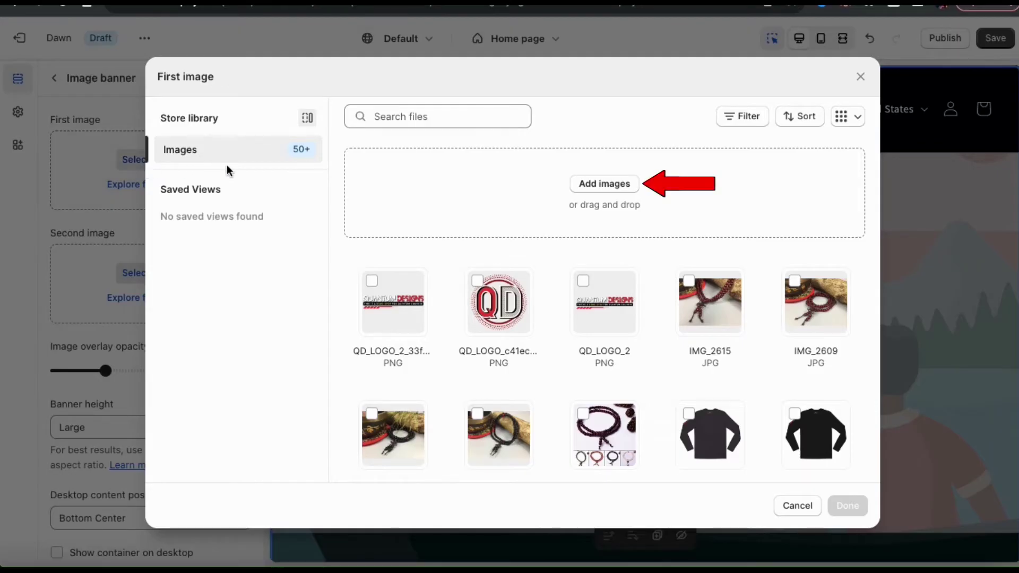
{"action": "left_click", "coordinate": [600, 195]}
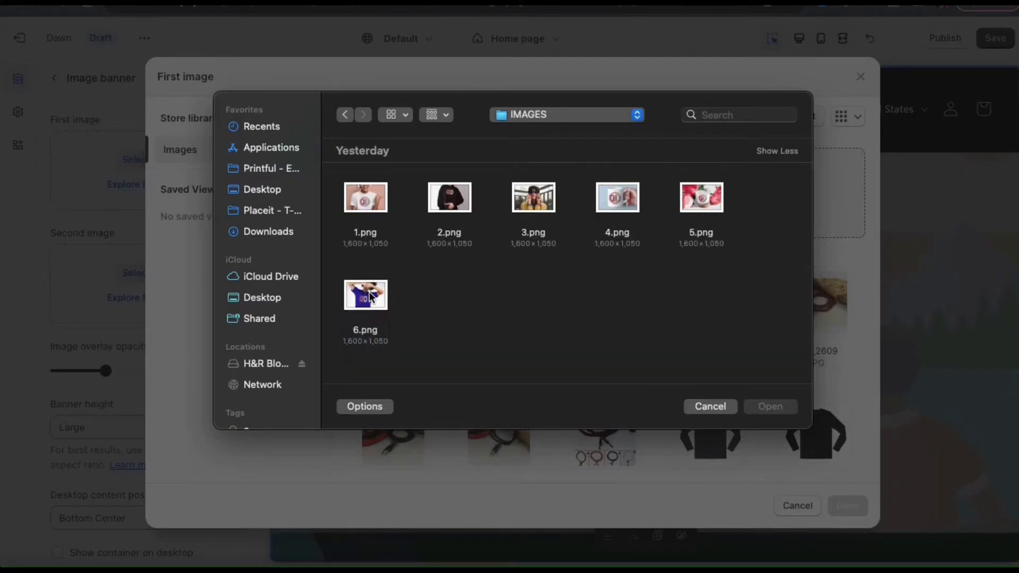
{"action": "double_click", "coordinate": [368, 292]}
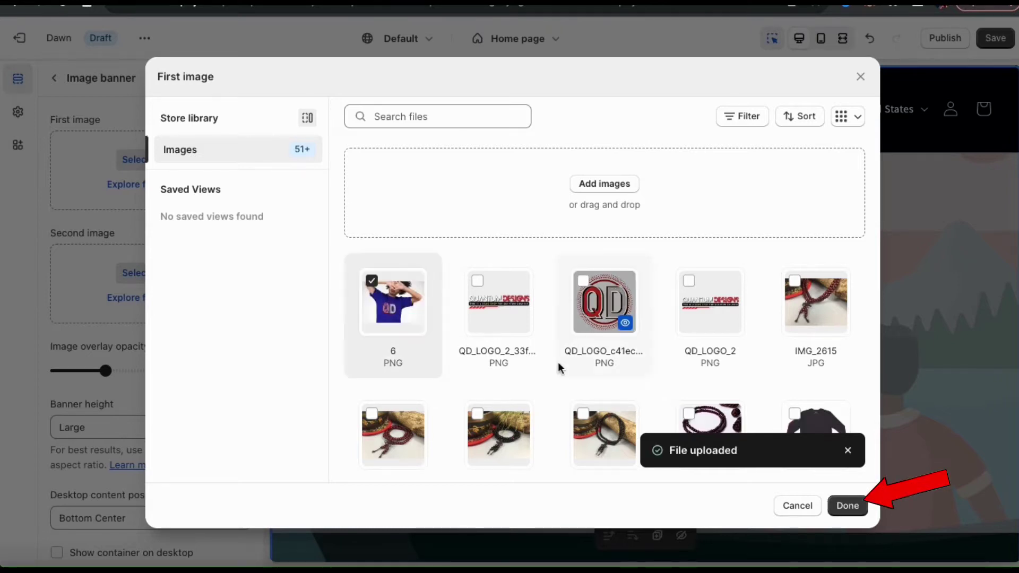
{"action": "left_click", "coordinate": [848, 508]}
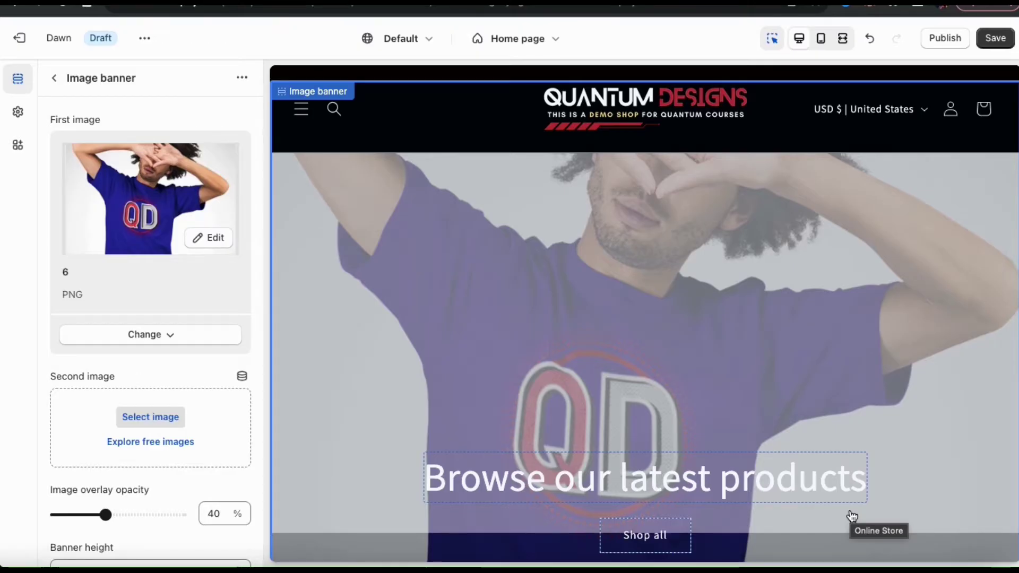
Upload 3.png and use it as the second image of the image banner.
{"action": "scroll", "coordinate": [166, 436], "scroll_direction": "down", "scroll_amount": 3}
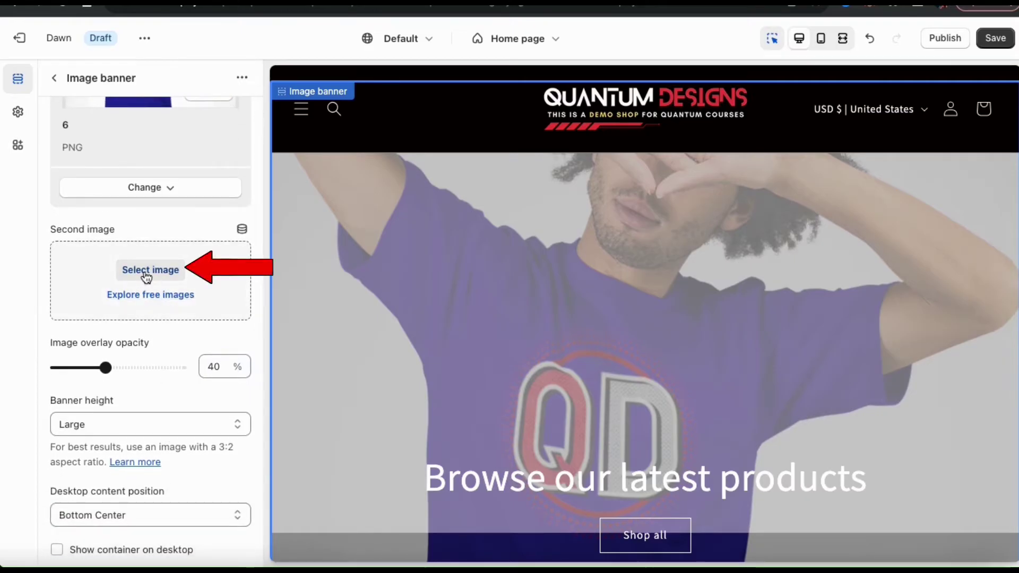
{"action": "left_click", "coordinate": [145, 276]}
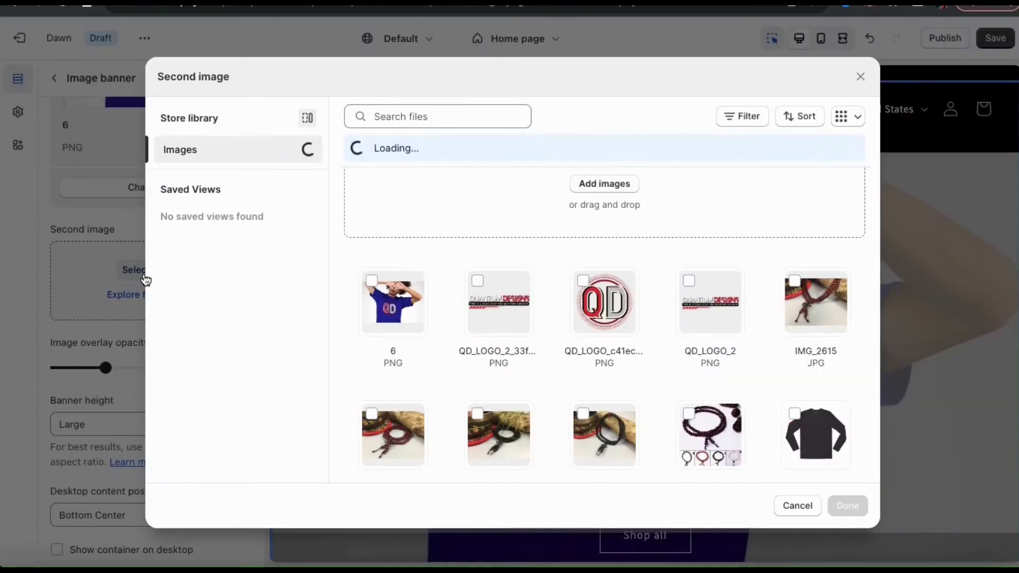
{"action": "left_click", "coordinate": [608, 187]}
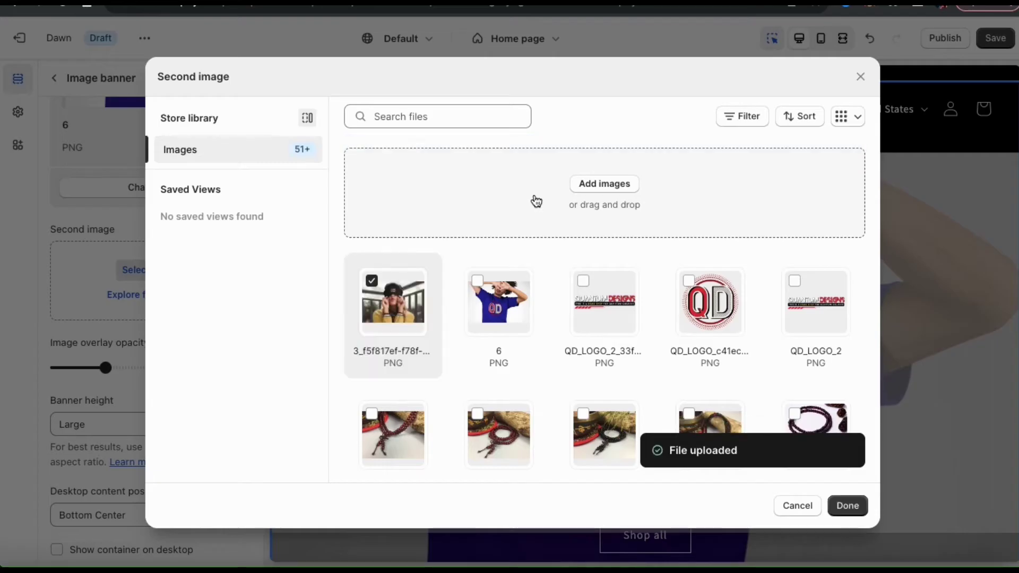
{"action": "left_click", "coordinate": [847, 505]}
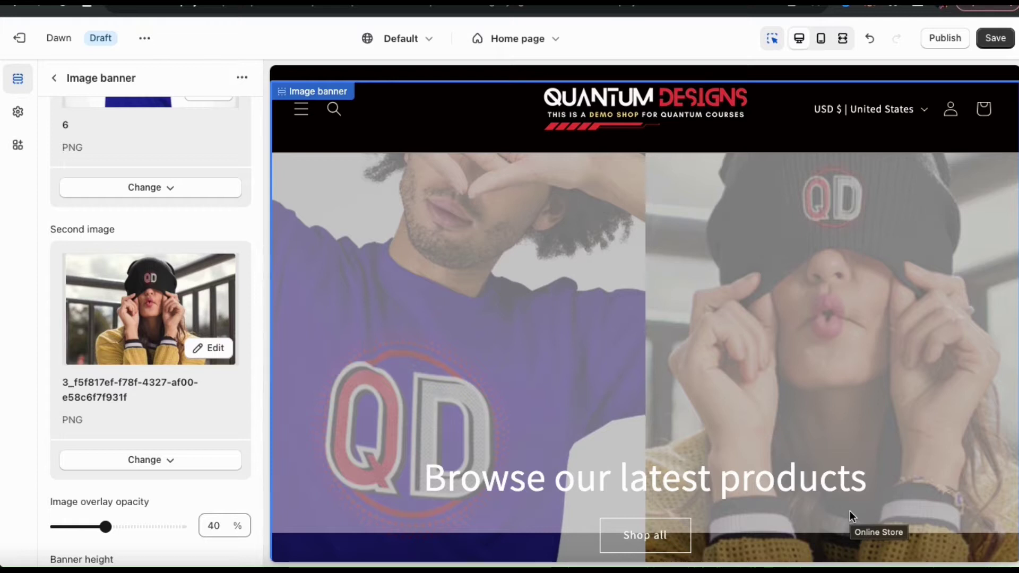
Keep the banner's image overlay opacity at 40% and set the banner height to Adapt to first image.
{"action": "scroll", "coordinate": [804, 419], "scroll_direction": "down", "scroll_amount": 2}
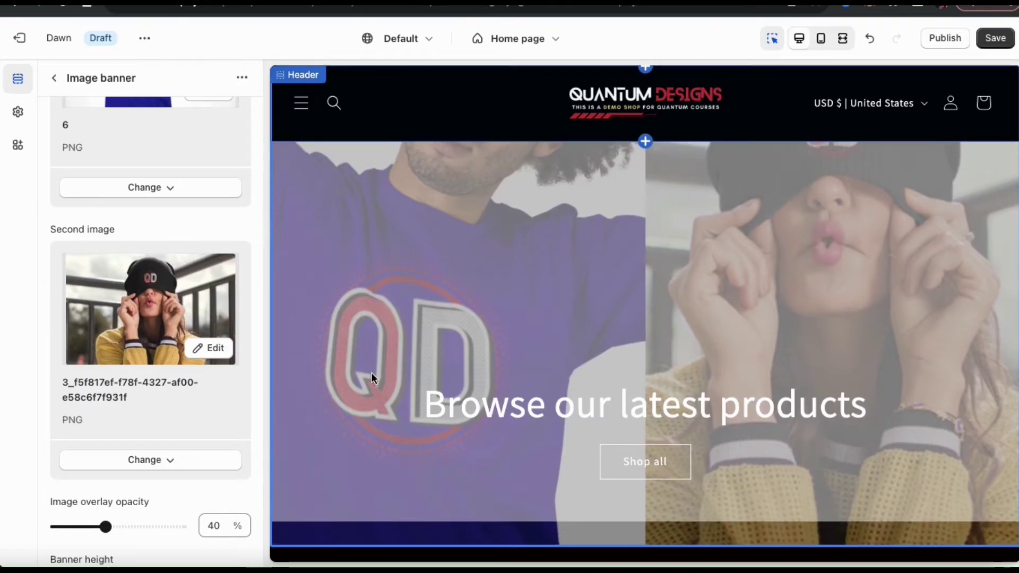
{"action": "left_click", "coordinate": [202, 351]}
{"action": "scroll", "coordinate": [180, 377], "scroll_direction": "down", "scroll_amount": 3}
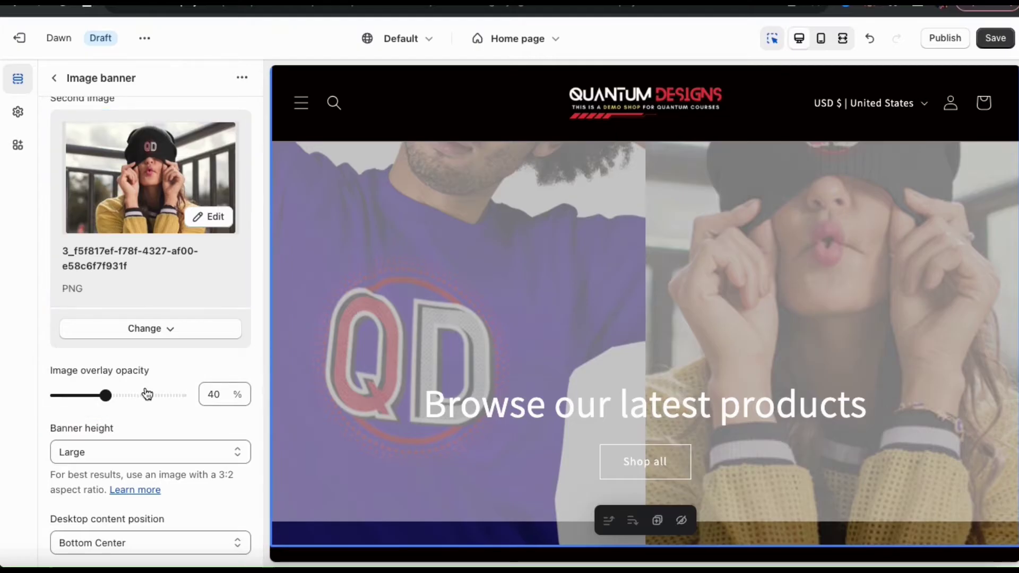
{"action": "mouse_move", "coordinate": [107, 396]}
{"action": "left_mouse_down"}
{"action": "mouse_move", "coordinate": [143, 395]}
{"action": "mouse_move", "coordinate": [104, 396]}
{"action": "left_mouse_up"}
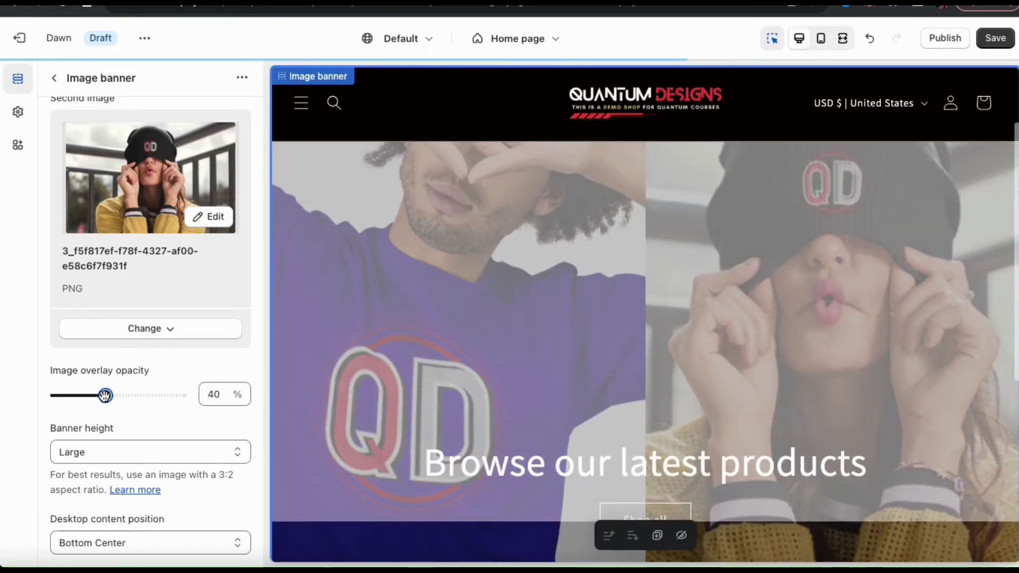
{"action": "scroll", "coordinate": [155, 405], "scroll_direction": "down", "scroll_amount": 3}
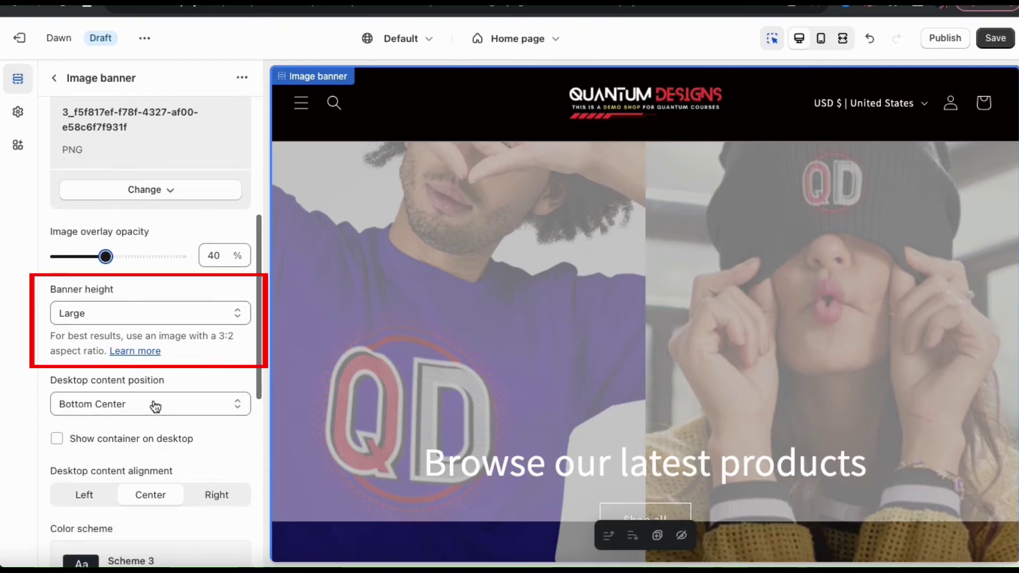
{"action": "left_click", "coordinate": [237, 315]}
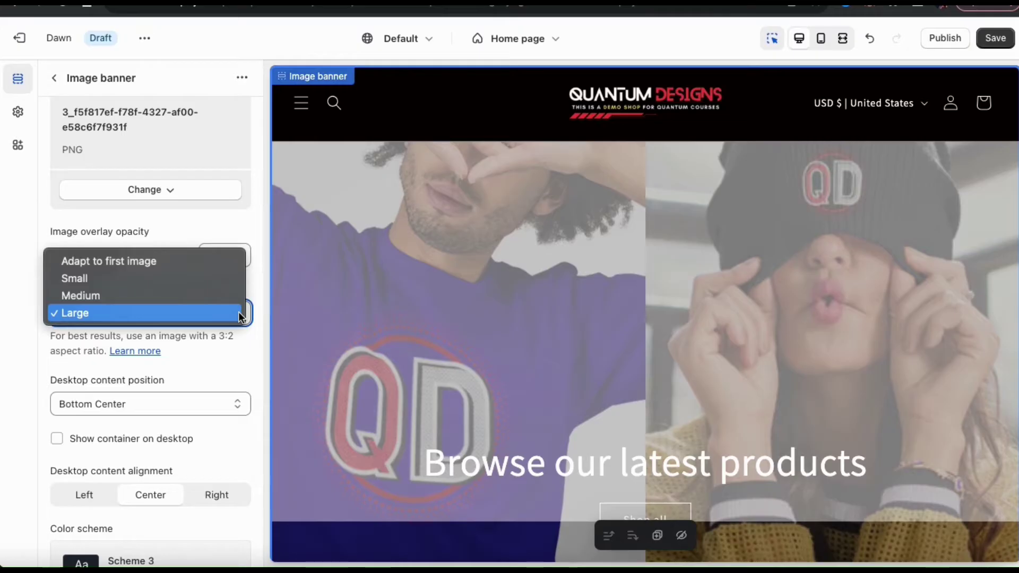
{"action": "left_click", "coordinate": [227, 261]}
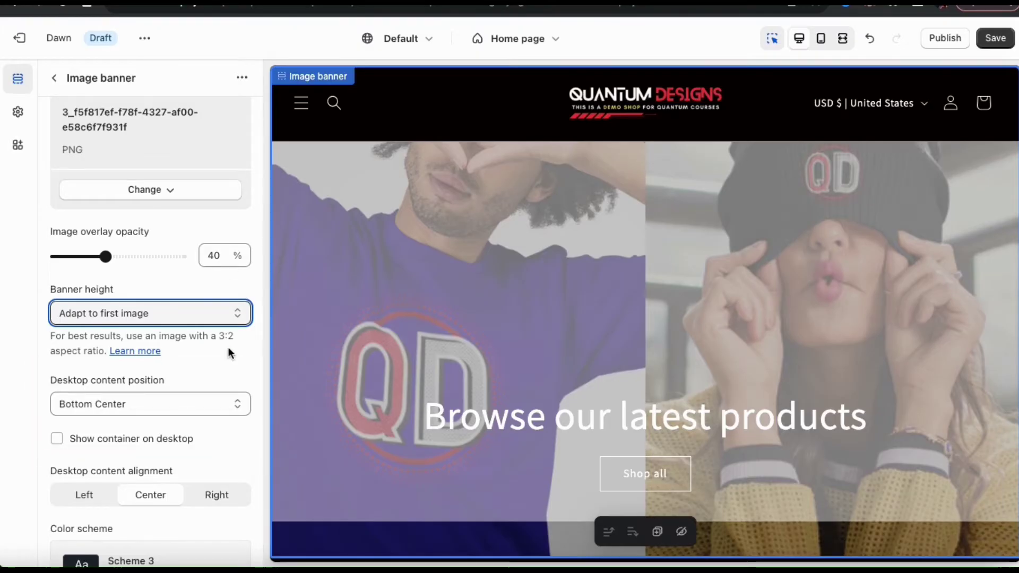
Set the banner's desktop content position to Middle Center and its color scheme to Scheme 5.
{"action": "scroll", "coordinate": [228, 347], "scroll_direction": "down", "scroll_amount": 3}
{"action": "left_click", "coordinate": [232, 360]}
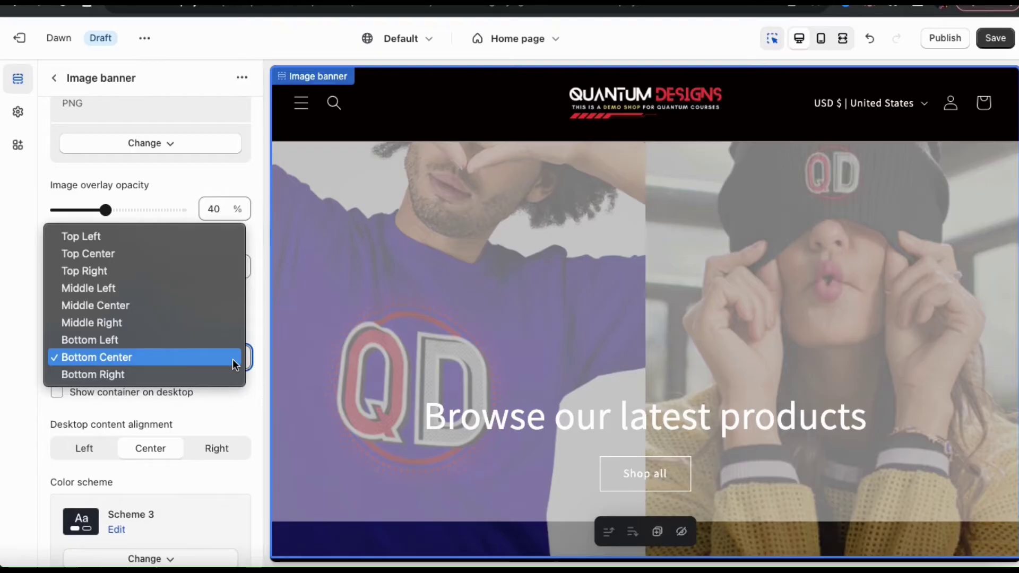
{"action": "left_click", "coordinate": [224, 307]}
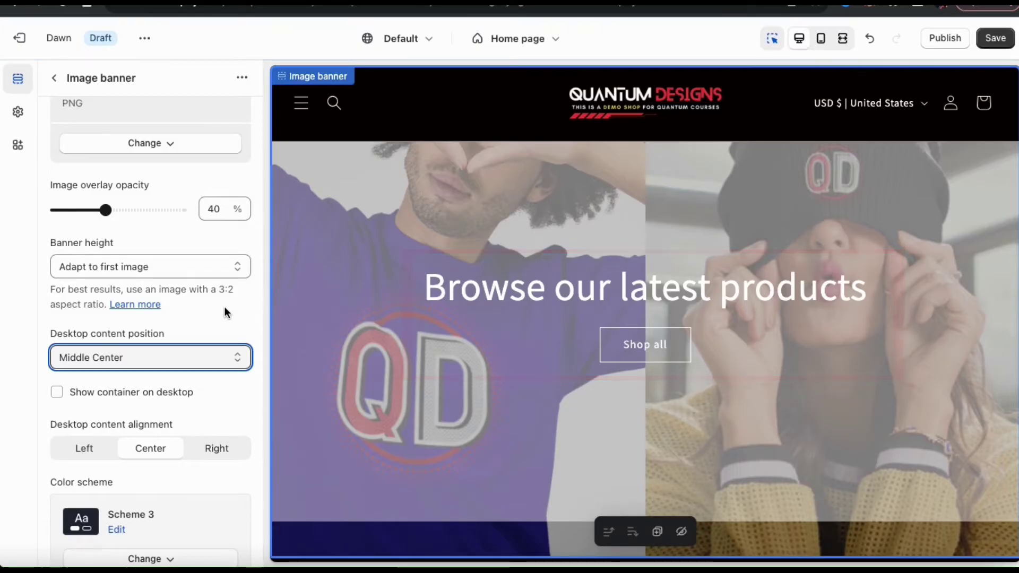
{"action": "scroll", "coordinate": [245, 379], "scroll_direction": "down", "scroll_amount": 3}
{"action": "scroll", "coordinate": [244, 389], "scroll_direction": "down", "scroll_amount": 6}
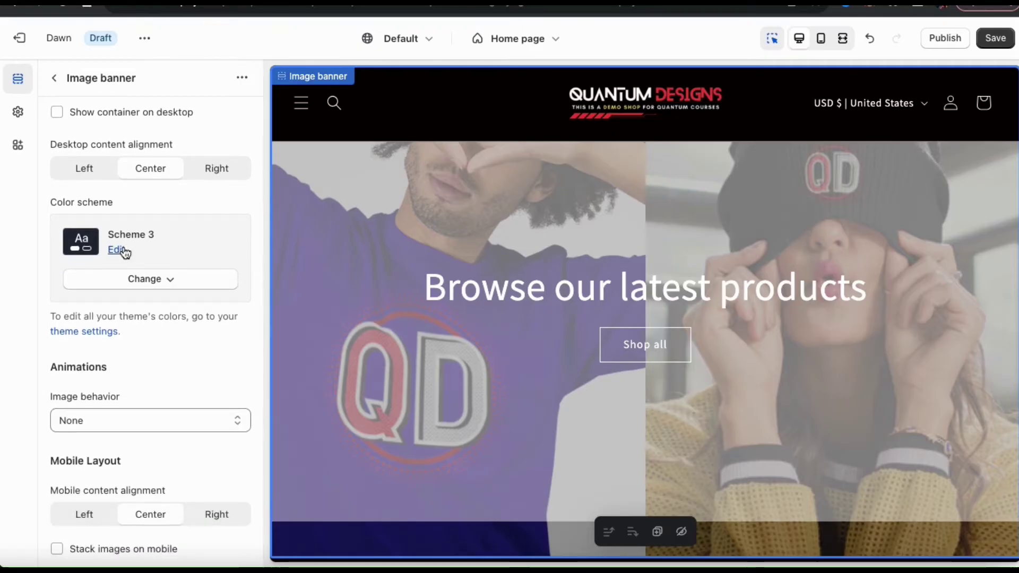
{"action": "left_click", "coordinate": [161, 279]}
{"action": "left_click", "coordinate": [139, 470]}
Try the Zoom in on scroll image behavior, set it to Ambient movement, and return to the home page sections.
{"action": "scroll", "coordinate": [199, 343], "scroll_direction": "down", "scroll_amount": 2}
{"action": "scroll", "coordinate": [199, 340], "scroll_direction": "down", "scroll_amount": 2}
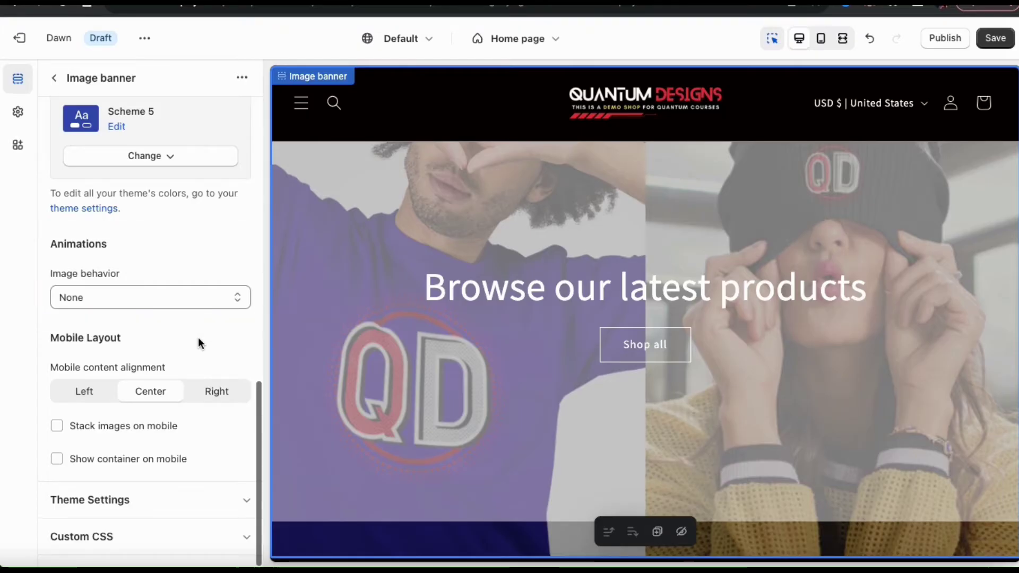
{"action": "left_click", "coordinate": [236, 300]}
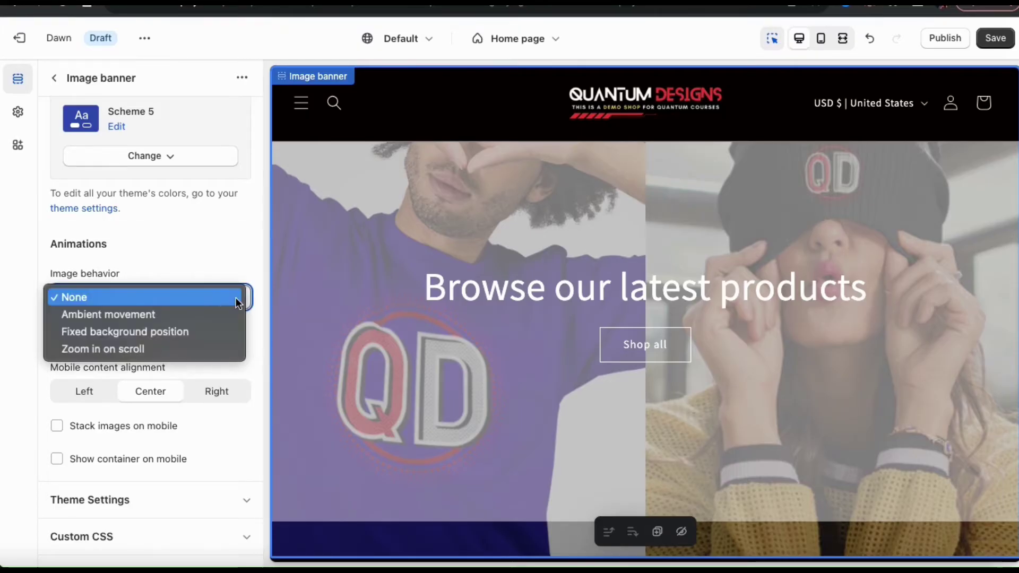
{"action": "left_click", "coordinate": [211, 348]}
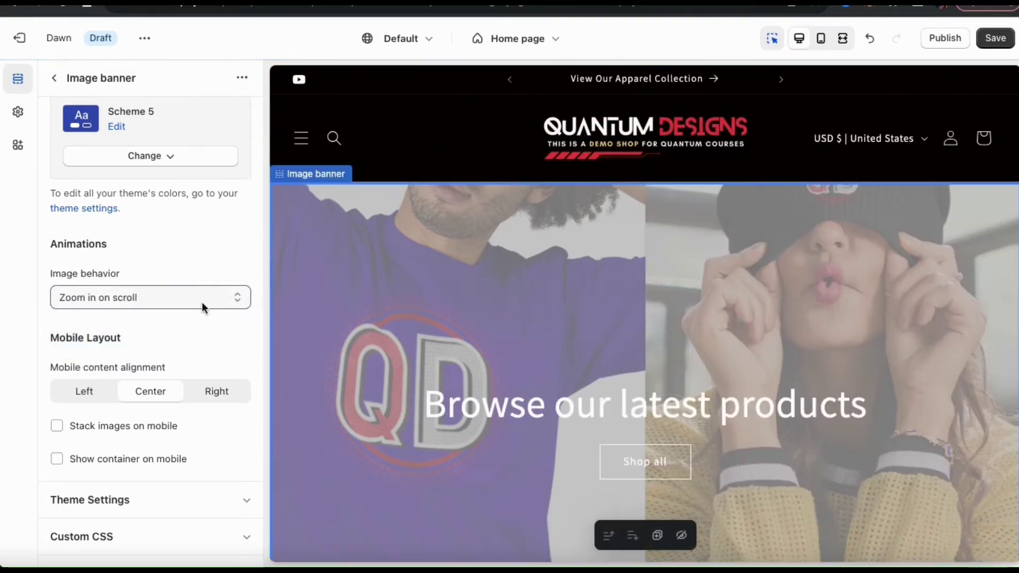
{"action": "left_click", "coordinate": [201, 303]}
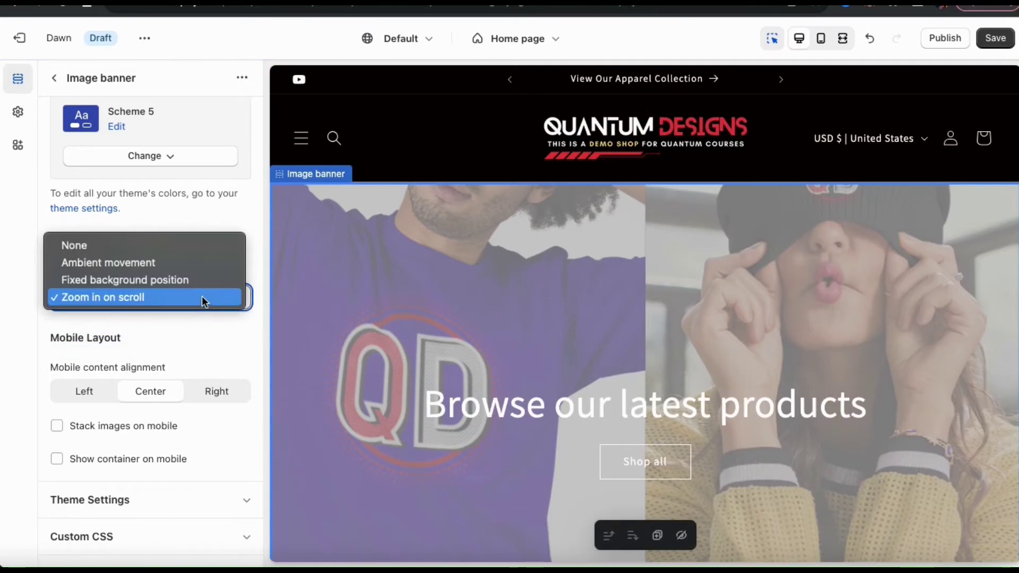
{"action": "left_click", "coordinate": [198, 264]}
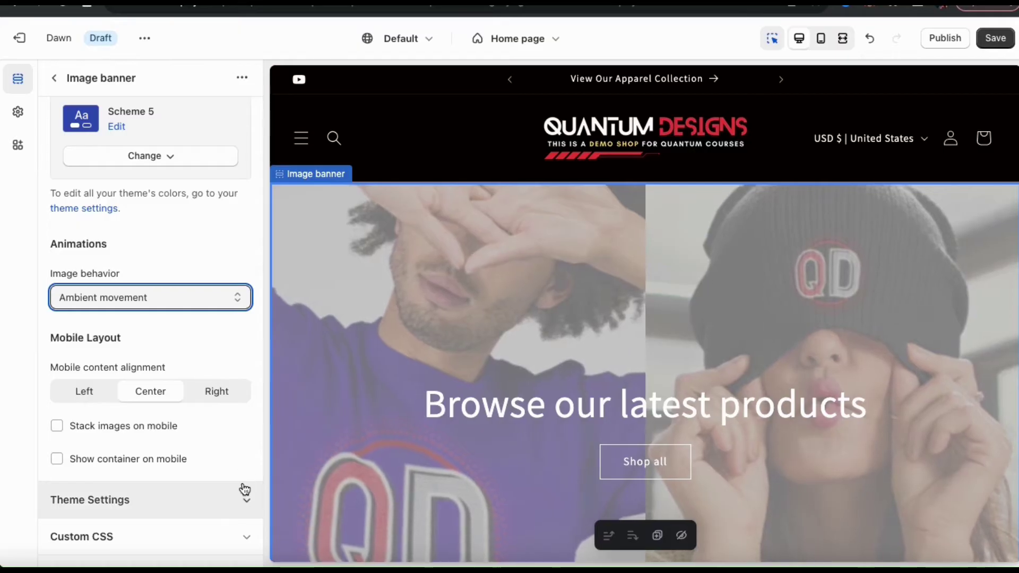
{"action": "scroll", "coordinate": [206, 353], "scroll_direction": "up", "scroll_amount": 10}
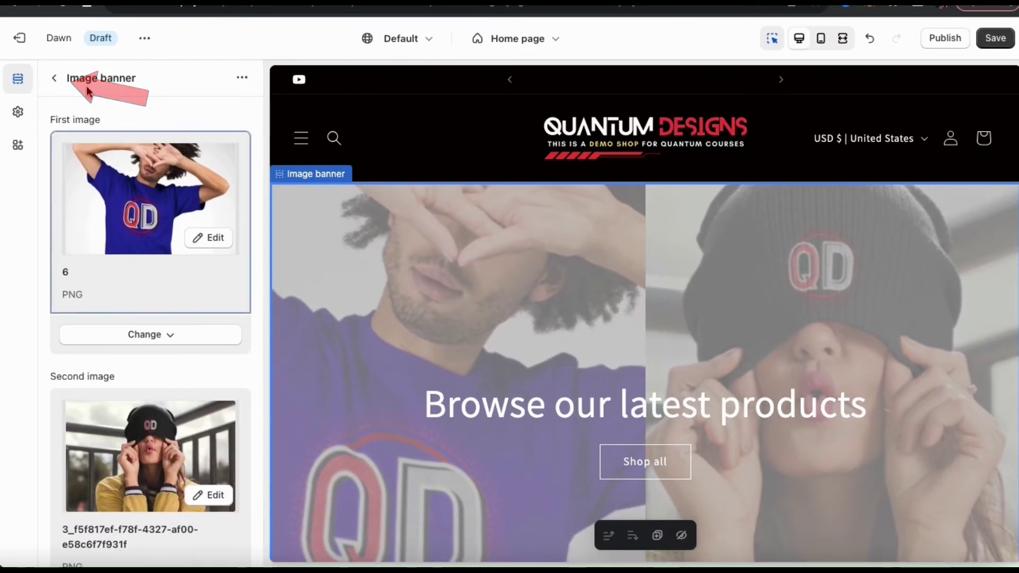
{"action": "left_click", "coordinate": [56, 80]}
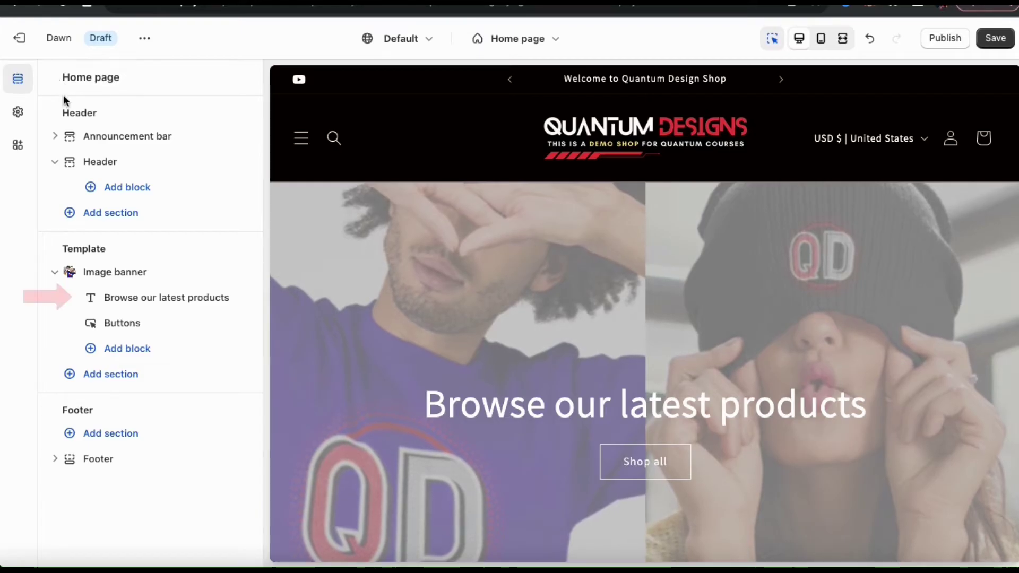
Change the image banner's heading text to "Stylish Products For Hustlers.".
{"action": "mouse_move", "coordinate": [137, 306]}
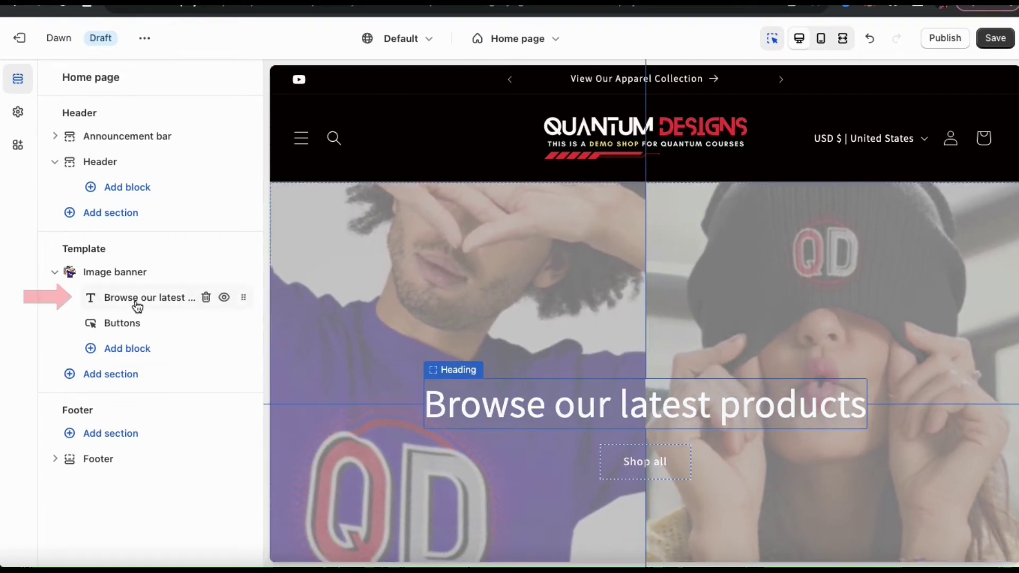
{"action": "left_click", "coordinate": [136, 303]}
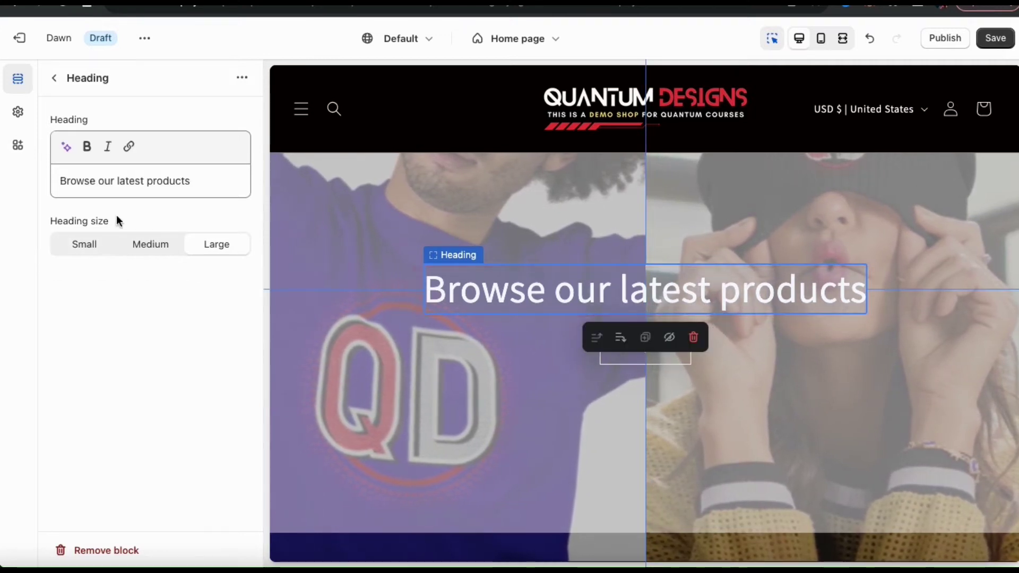
{"action": "triple_click", "coordinate": [130, 179]}
{"action": "type", "text": "Stylish Products For H"}
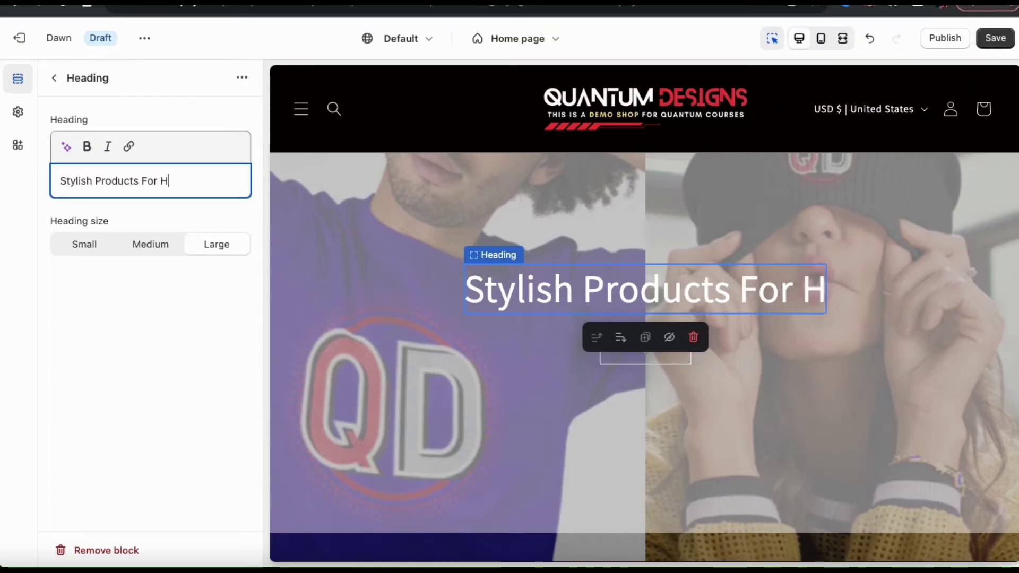
{"action": "type", "text": "ustlers."}
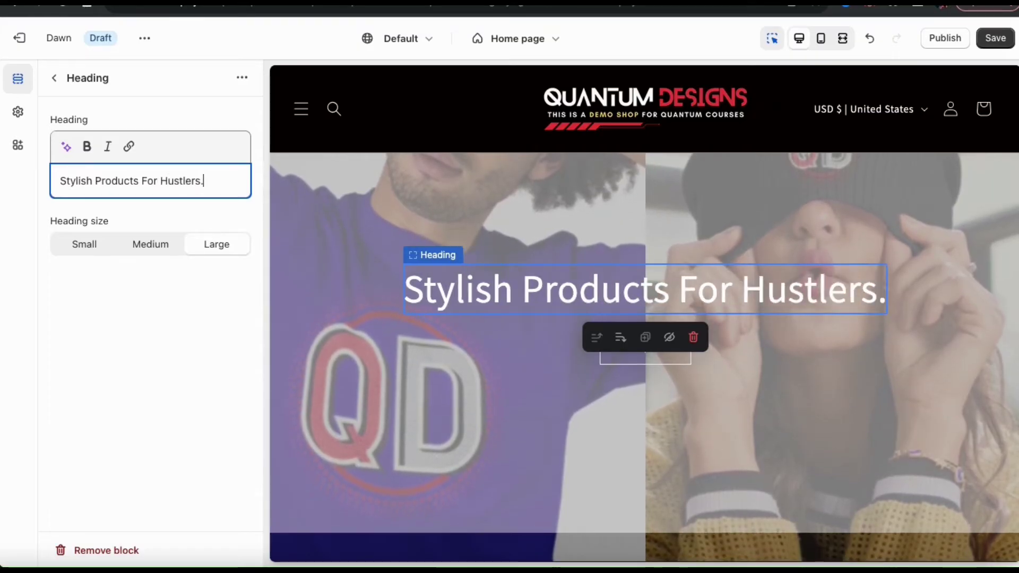
{"action": "left_click", "coordinate": [174, 327]}
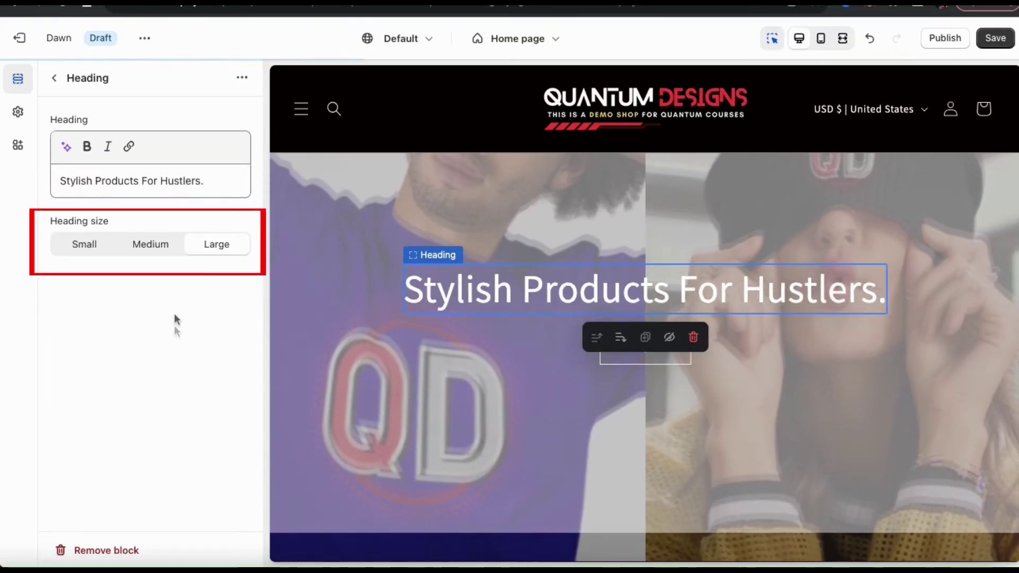
Try the banner heading in Medium size and set it to Small.
{"action": "left_click", "coordinate": [153, 249]}
{"action": "left_click", "coordinate": [107, 246]}
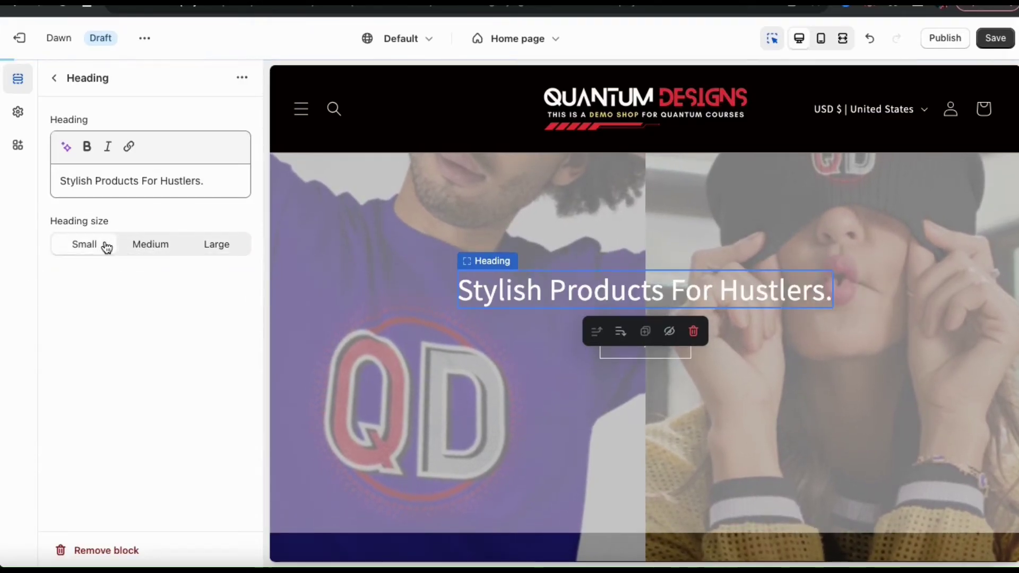
Set the banner heading size to Large and change the banner's first button label to "View All Products".
{"action": "left_click", "coordinate": [207, 247]}
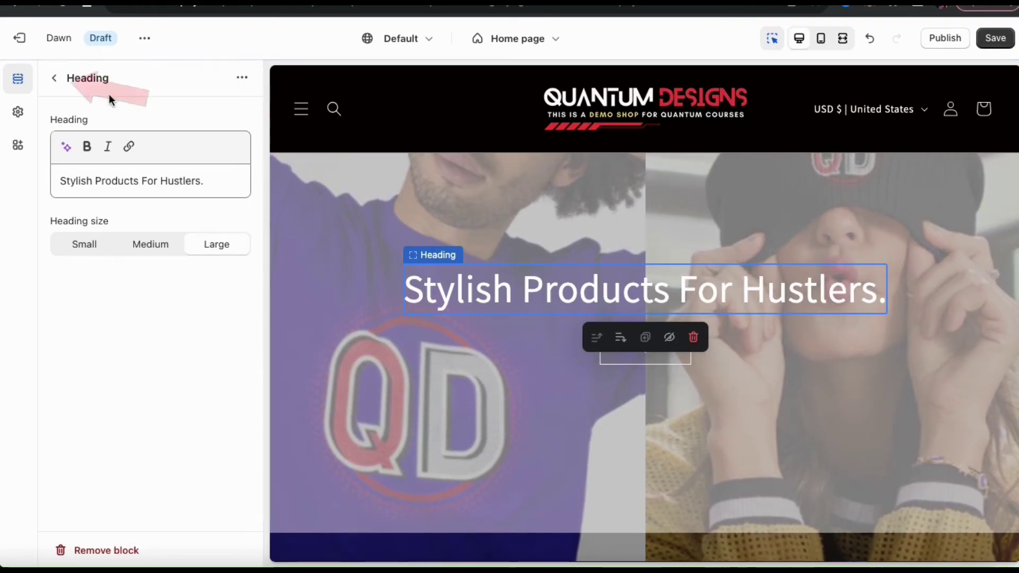
{"action": "left_click", "coordinate": [54, 79]}
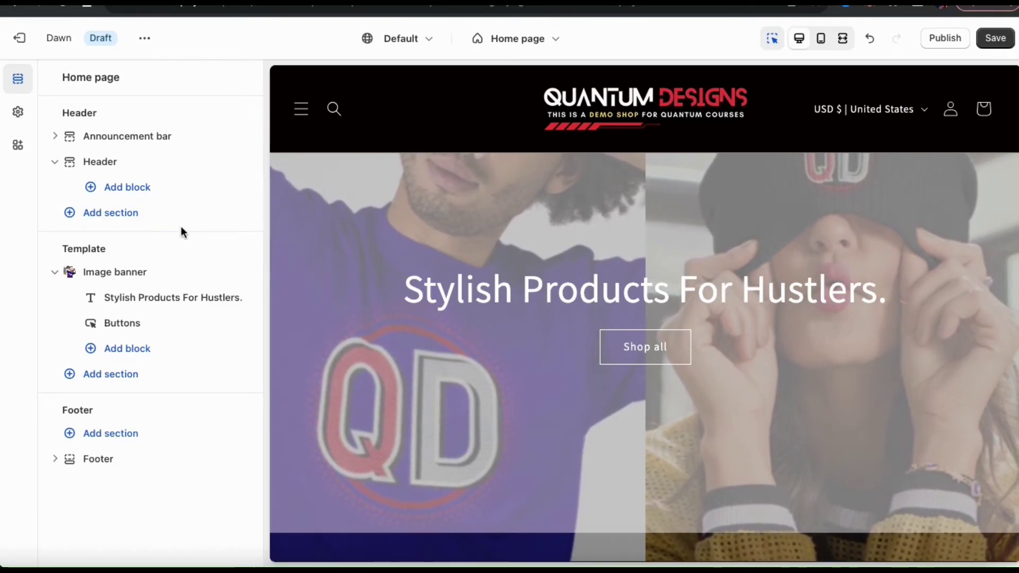
{"action": "left_click", "coordinate": [138, 328]}
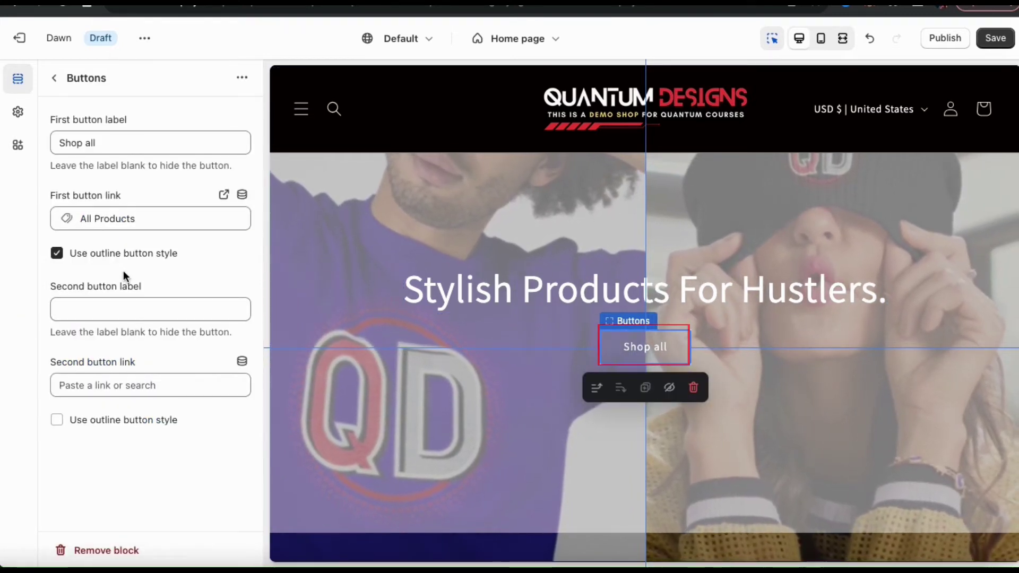
{"action": "triple_click", "coordinate": [105, 141]}
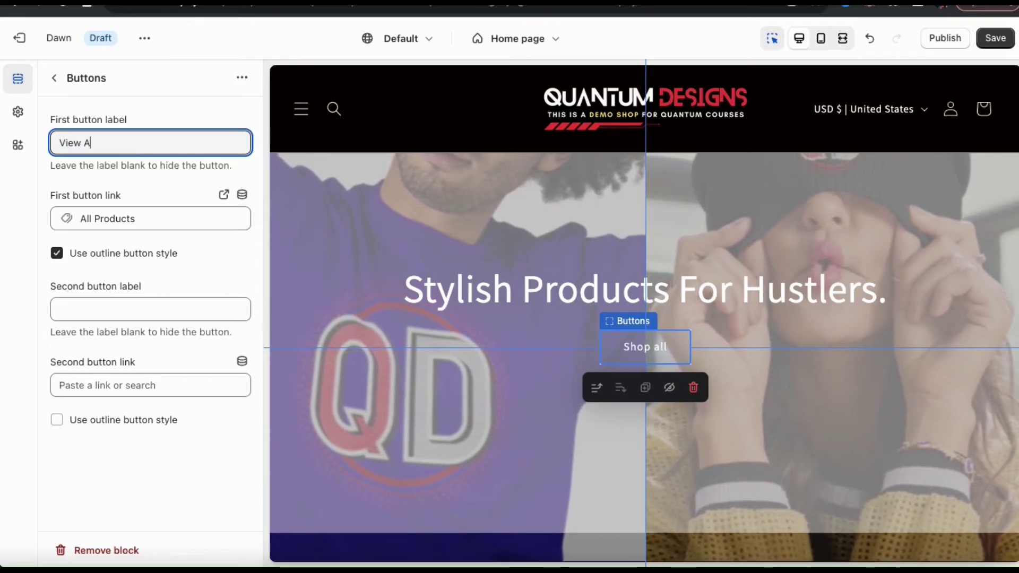
{"action": "type", "text": "View All Products"}
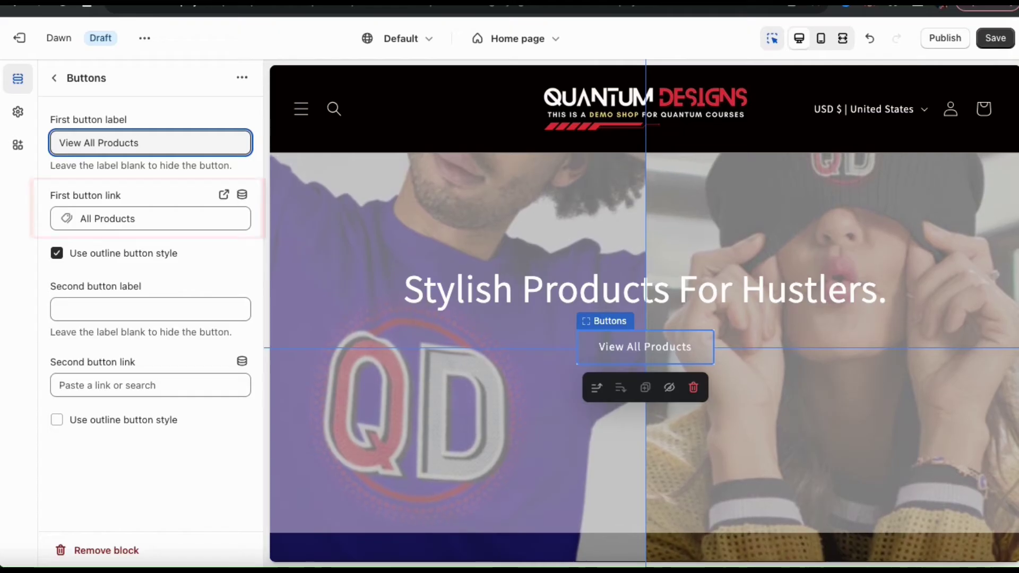
Open the first button's link choices without changing the link, and try the button without the outline style before restoring it.
{"action": "left_click", "coordinate": [139, 219]}
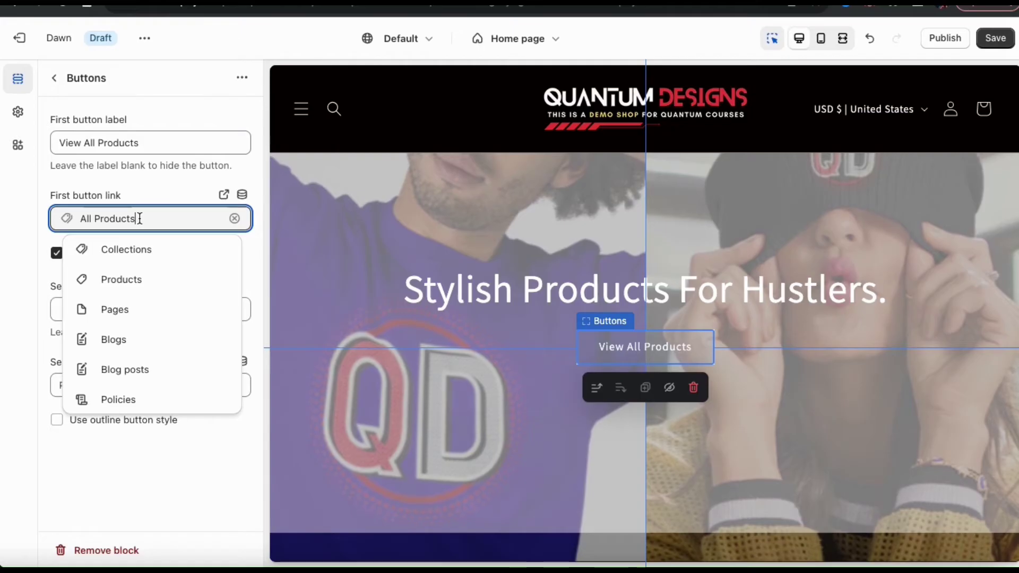
{"action": "left_click", "coordinate": [146, 193]}
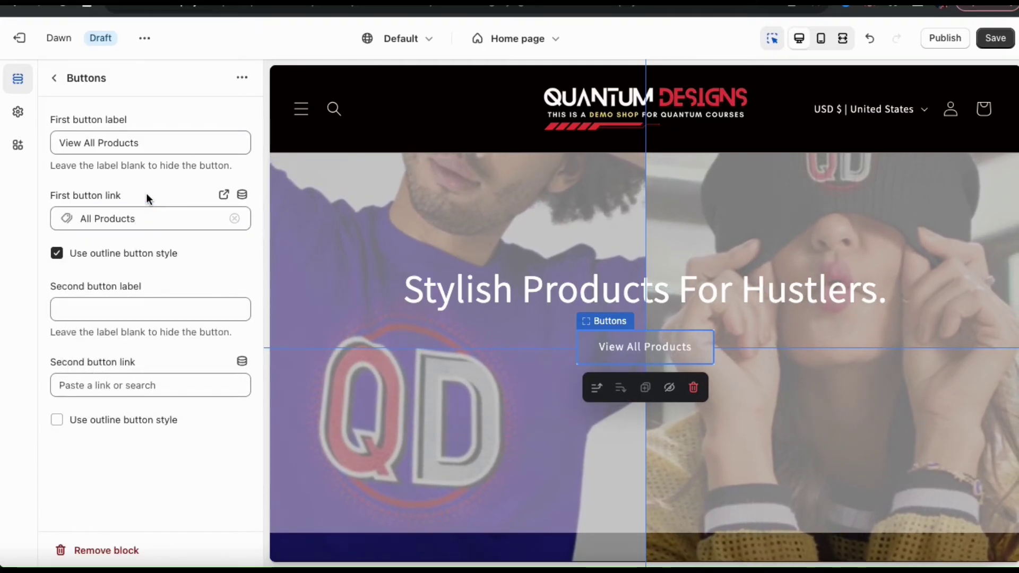
{"action": "left_click", "coordinate": [58, 254]}
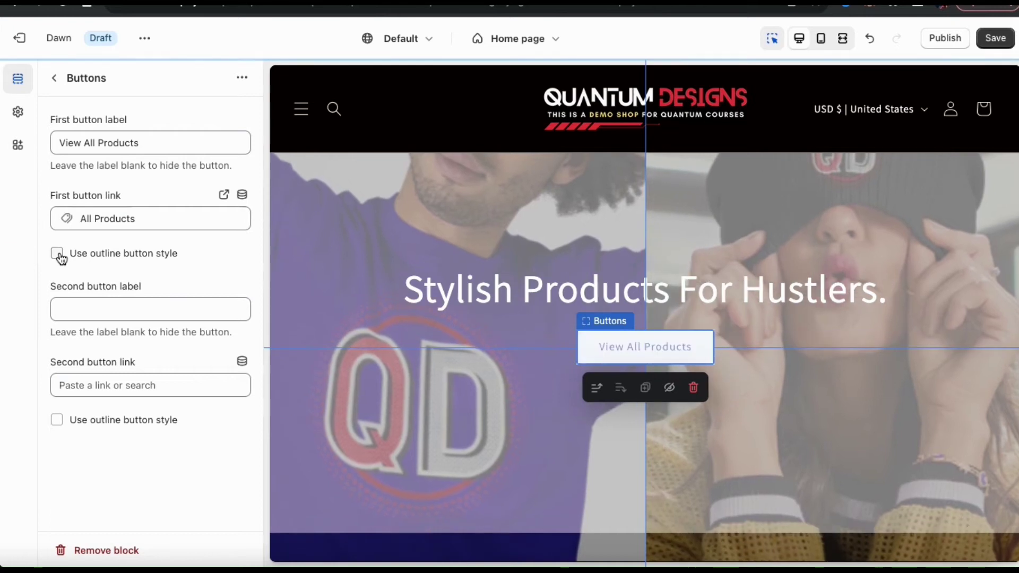
{"action": "left_click", "coordinate": [57, 254]}
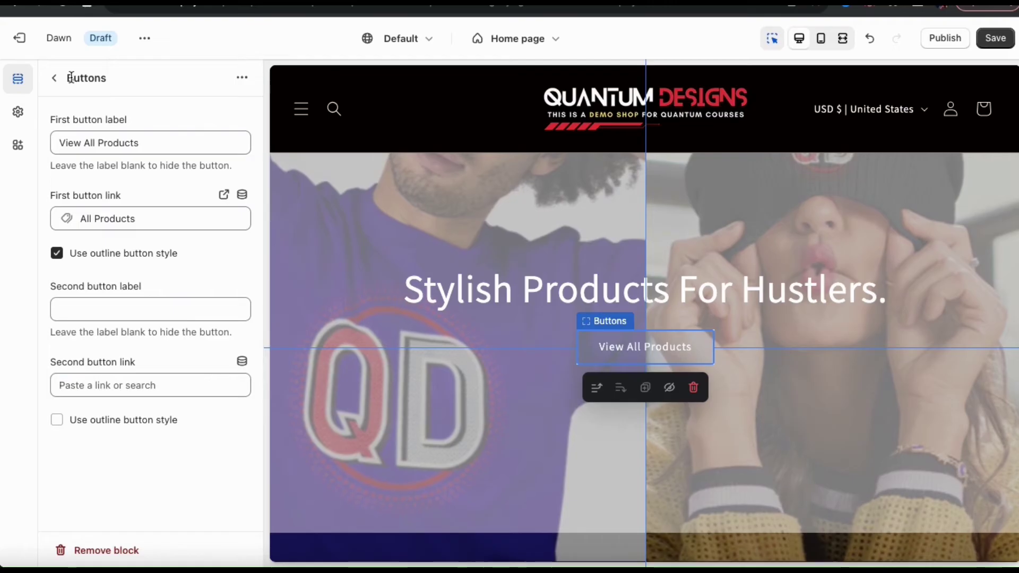
{"action": "left_click", "coordinate": [55, 79]}
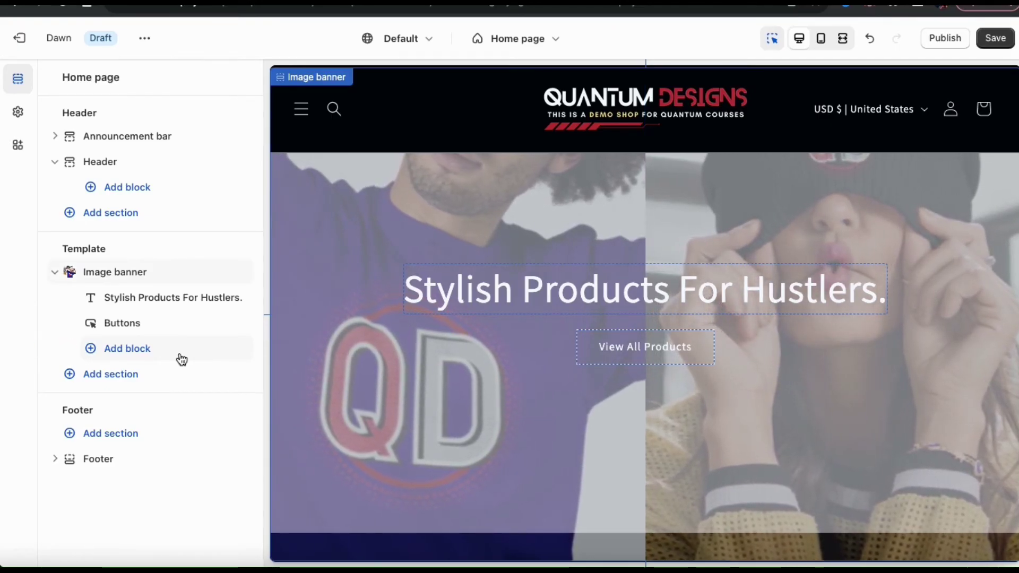
Add a Text block to the image banner reading "Welcome to Quantum Designs, the place where stylish entrepreneurs shop.".
{"action": "left_click", "coordinate": [149, 354]}
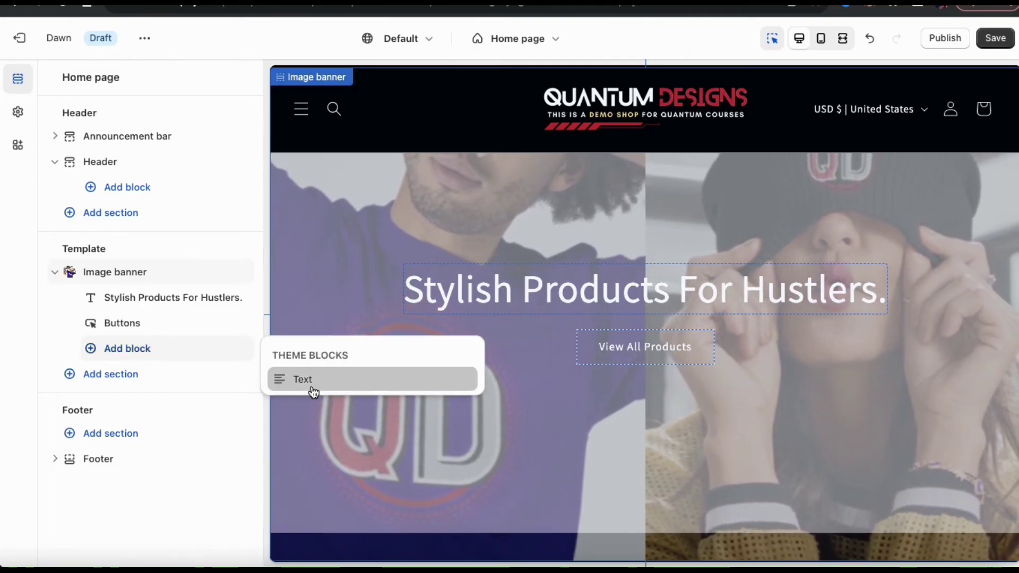
{"action": "left_click", "coordinate": [313, 389]}
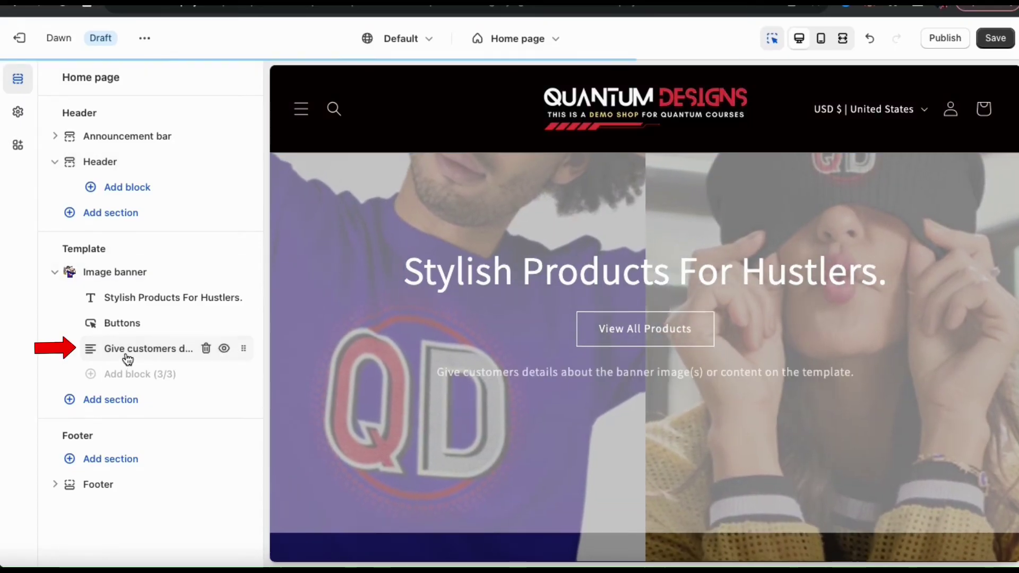
{"action": "left_click", "coordinate": [127, 352]}
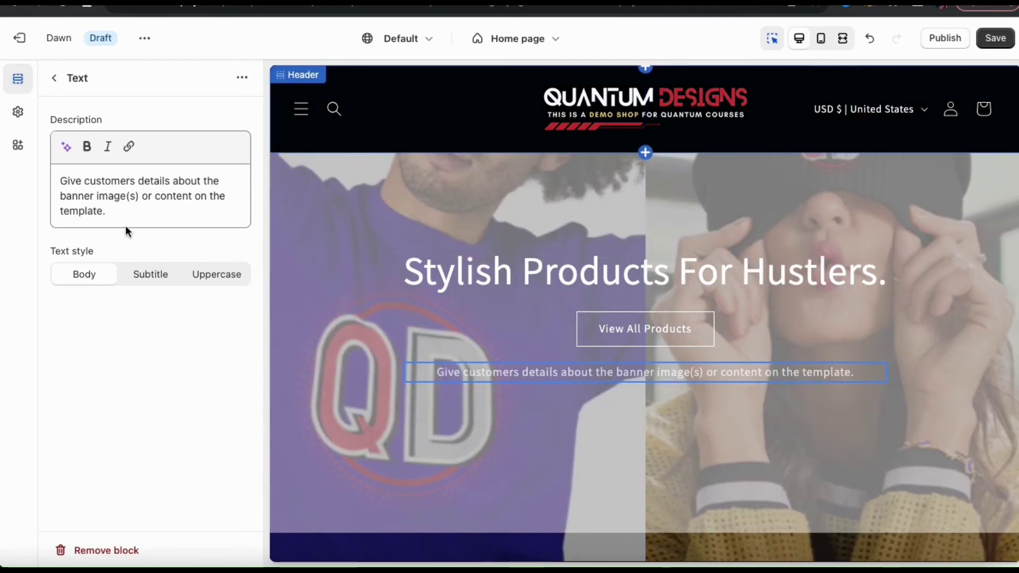
{"action": "left_click", "coordinate": [120, 217]}
{"action": "left_click_drag", "start_coordinate": [120, 217], "coordinate": [56, 174]}
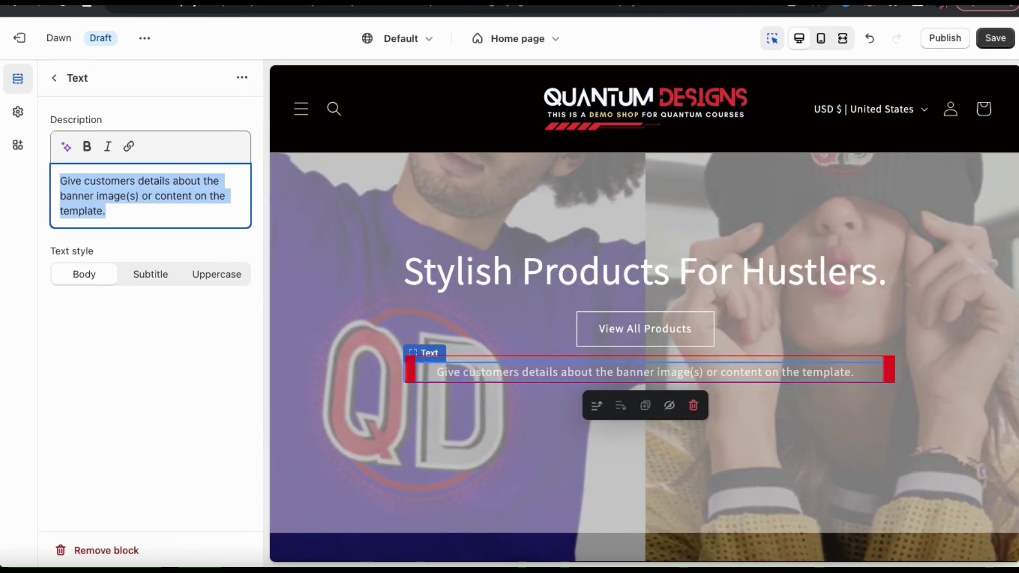
{"action": "type", "text": "Welcome to Quantum Designs, the place where stylish entrepreneurs s"}
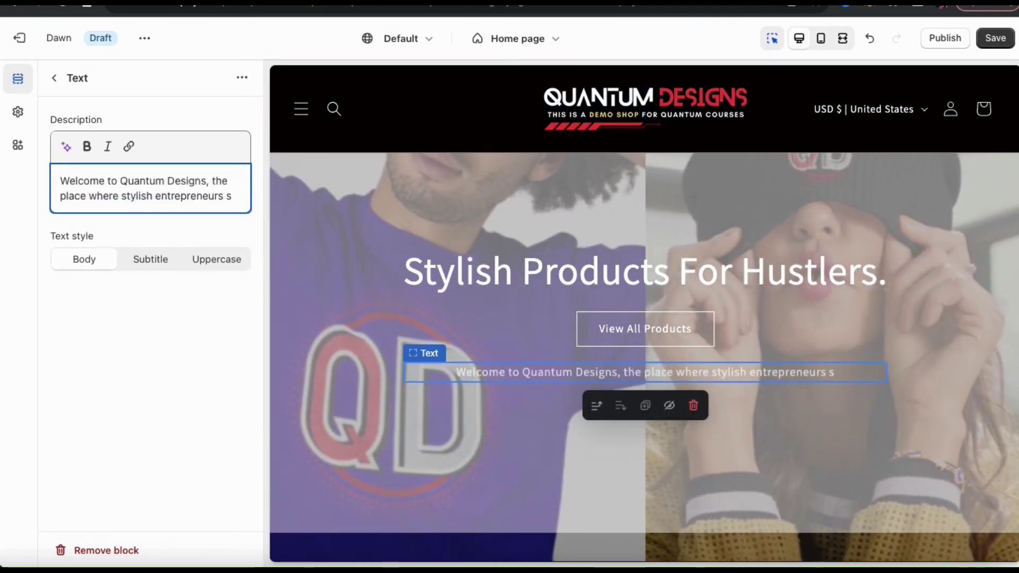
{"action": "type", "text": "hop."}
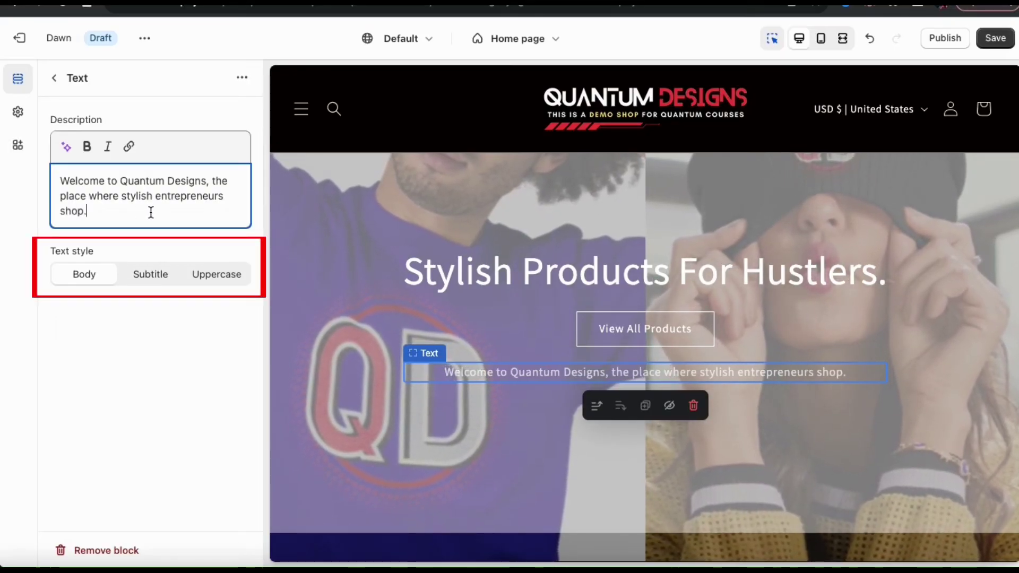
Set the banner description's text style to Subtitle after trying Uppercase, and save the theme changes.
{"action": "left_click", "coordinate": [162, 285]}
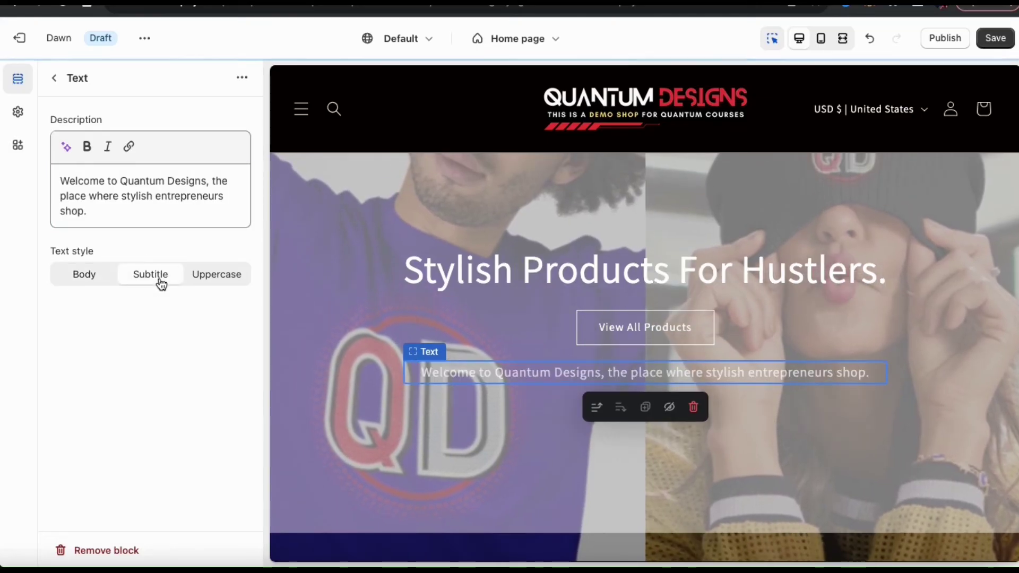
{"action": "left_click", "coordinate": [210, 285]}
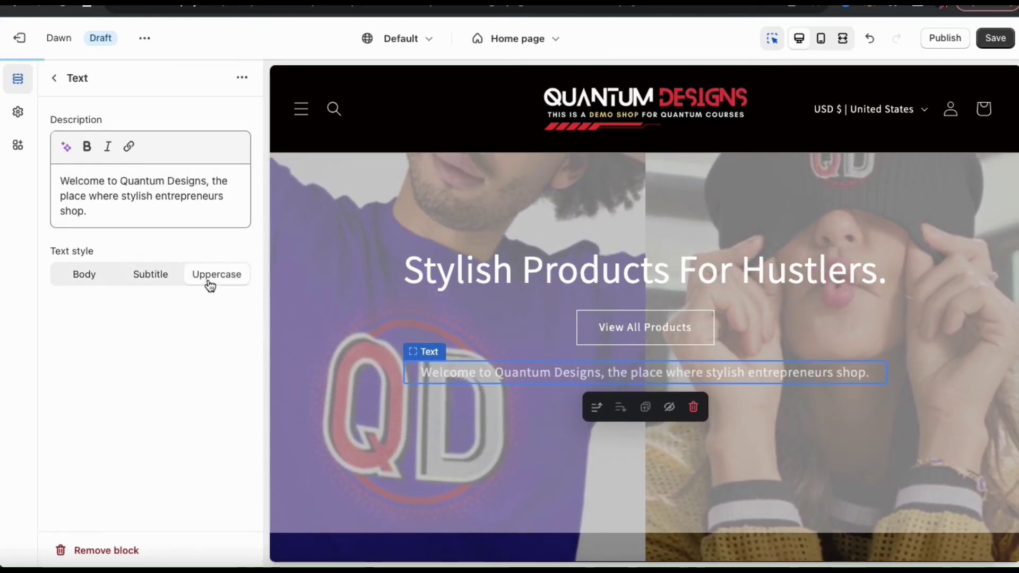
{"action": "left_click", "coordinate": [164, 285]}
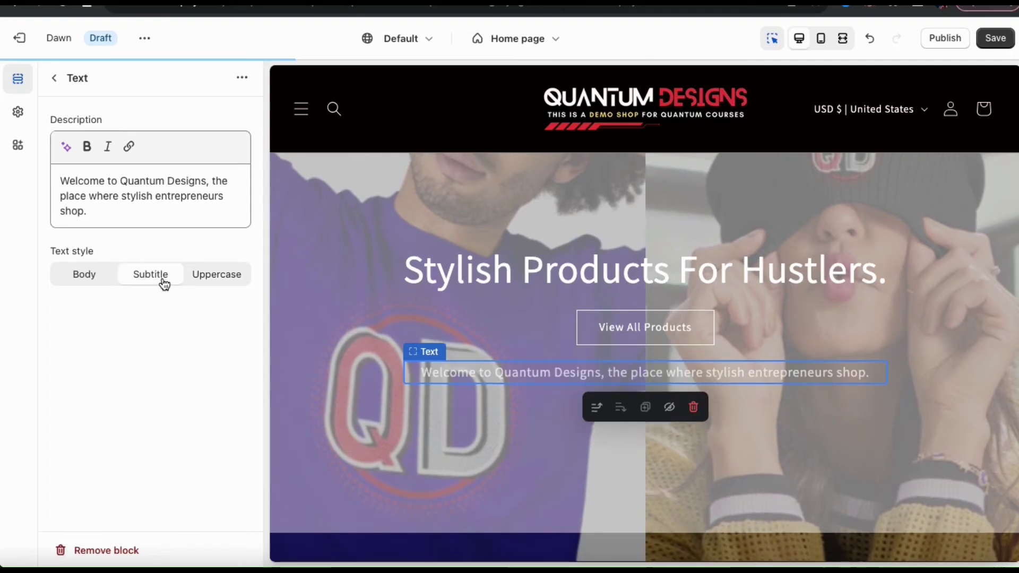
{"action": "left_click", "coordinate": [53, 78]}
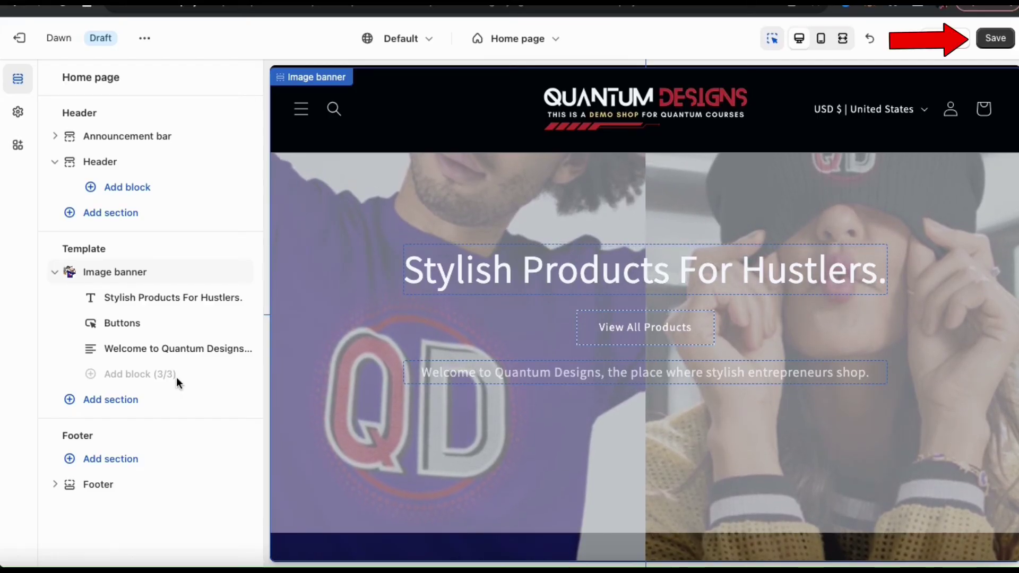
{"action": "left_click", "coordinate": [1002, 42]}
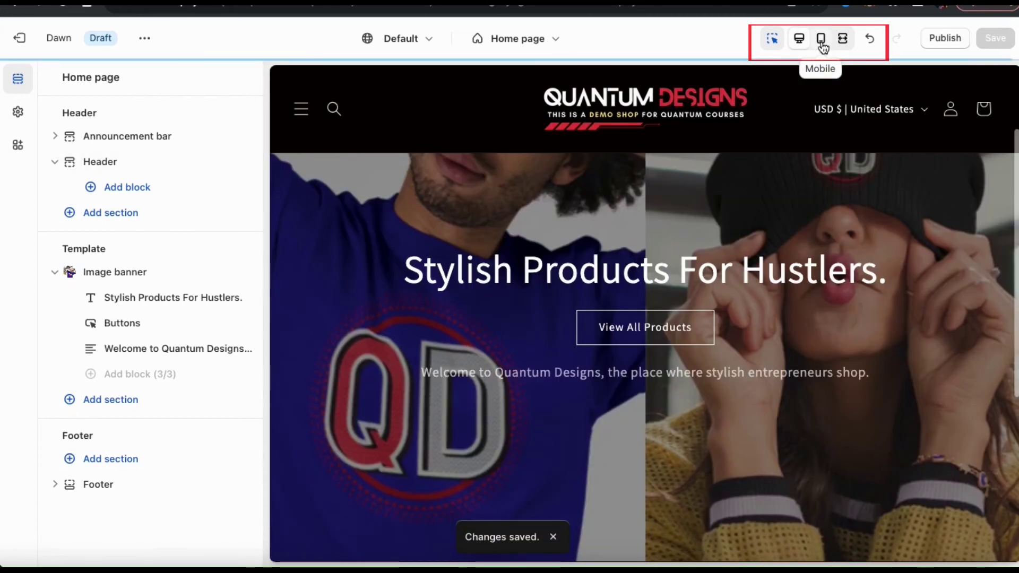
Preview the home page banner in the mobile, desktop and fullscreen layouts, and return to the desktop view.
{"action": "left_click", "coordinate": [821, 44]}
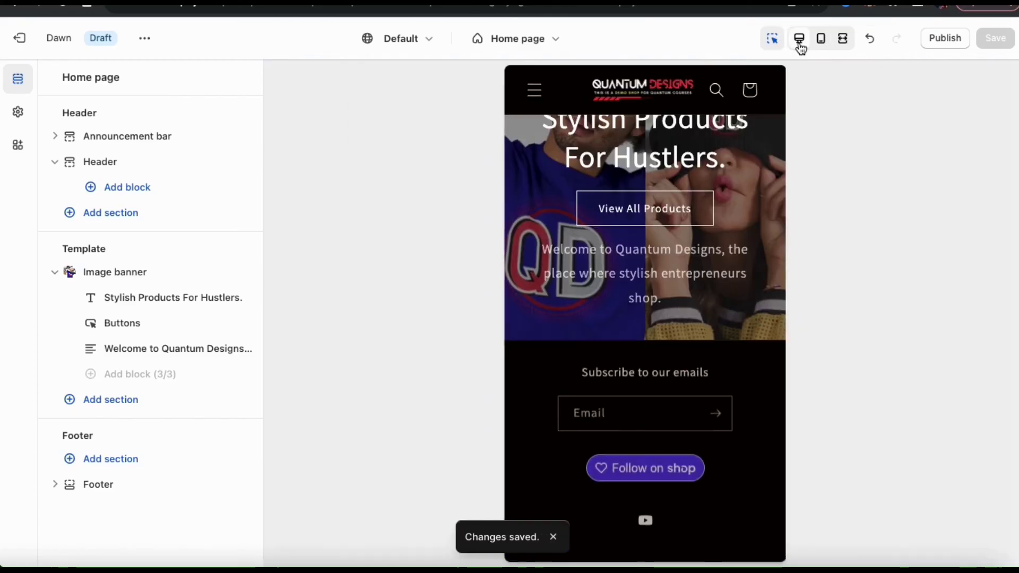
{"action": "left_click", "coordinate": [800, 42]}
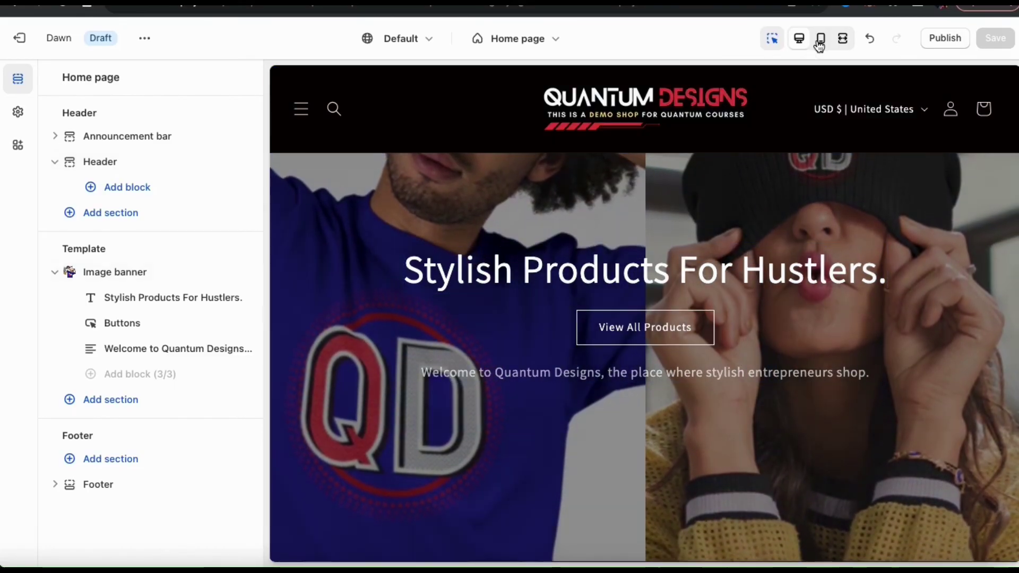
{"action": "left_click", "coordinate": [820, 40]}
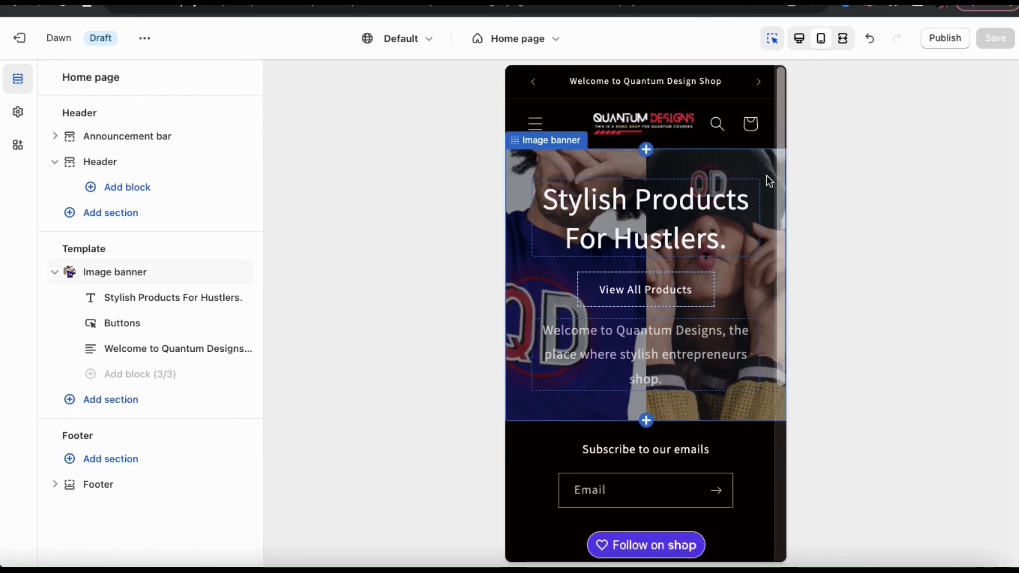
{"action": "left_click", "coordinate": [843, 39]}
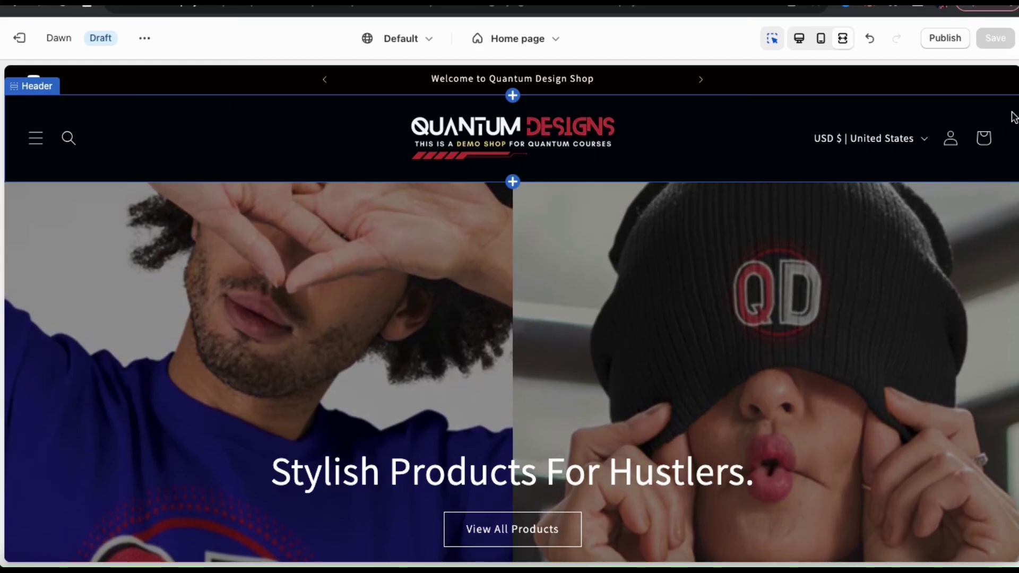
{"action": "scroll", "coordinate": [1013, 117], "scroll_direction": "down", "scroll_amount": 4}
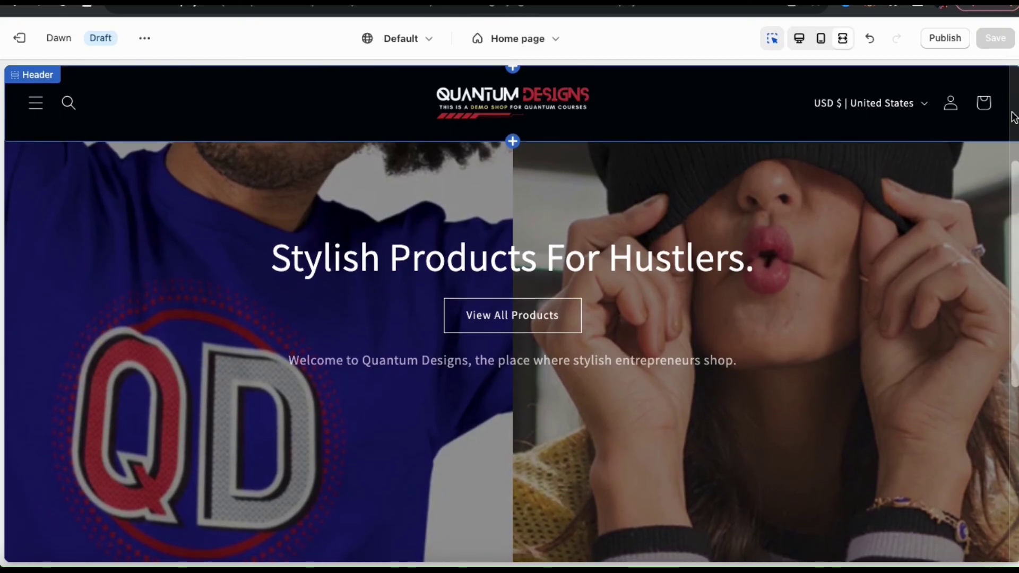
{"action": "scroll", "coordinate": [1014, 117], "scroll_direction": "up", "scroll_amount": 5}
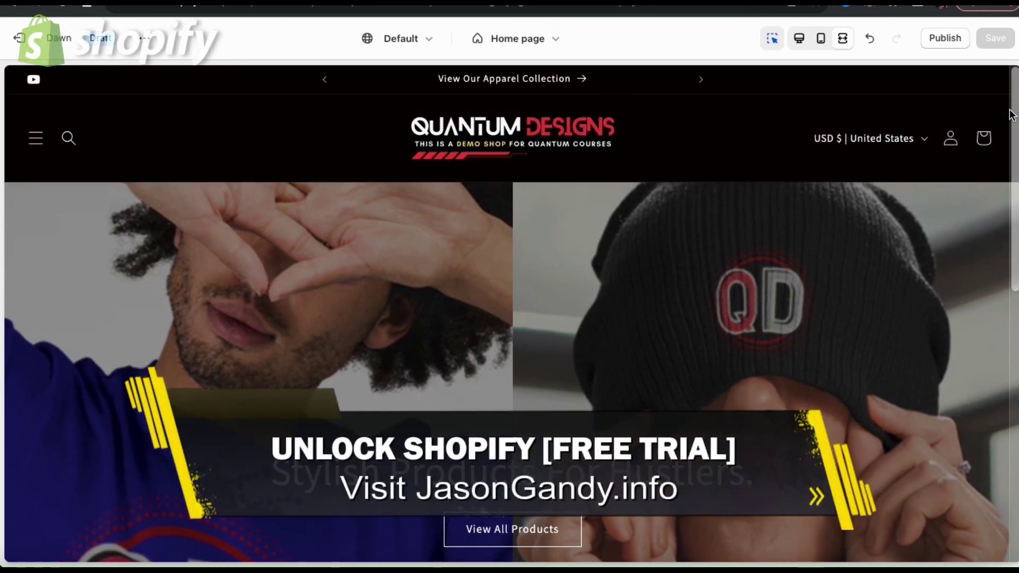
{"action": "left_click", "coordinate": [799, 40]}
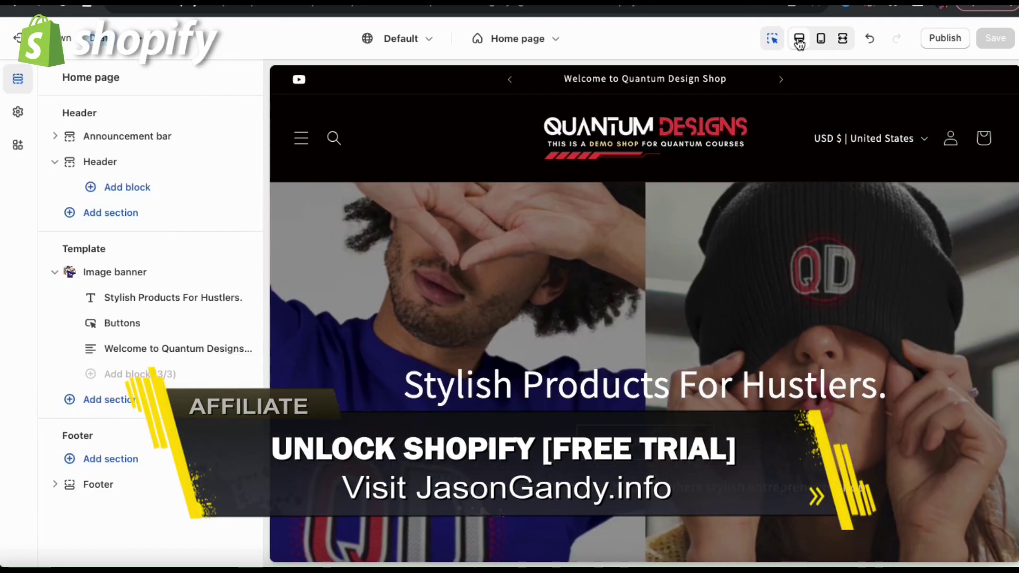